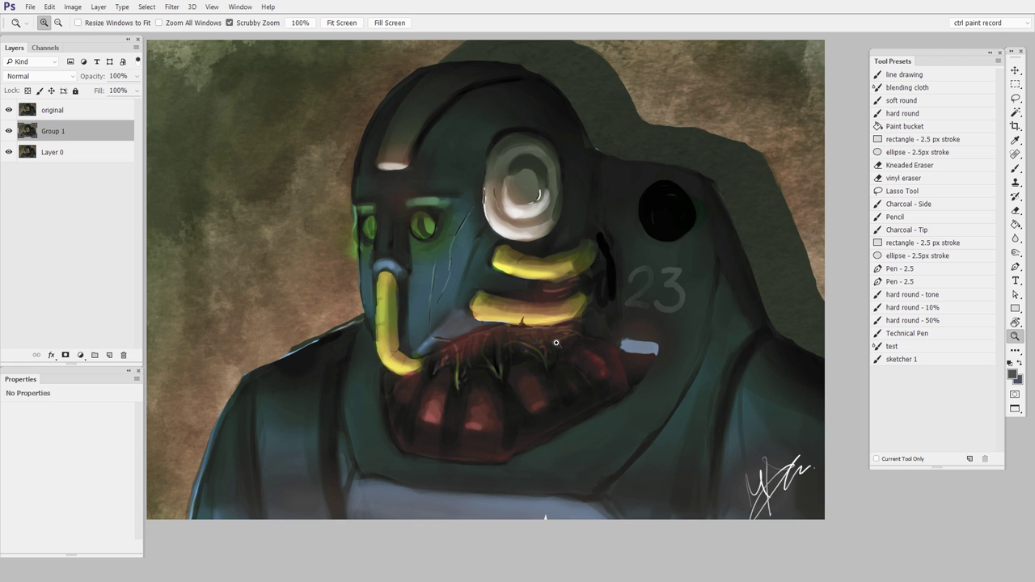
Step: Zoom into the robot's beard and back out, then hide the 'original' layer to show the corrected head
{"action": "left_click_drag", "start_coordinate": [557, 343], "coordinate": [486, 415]}
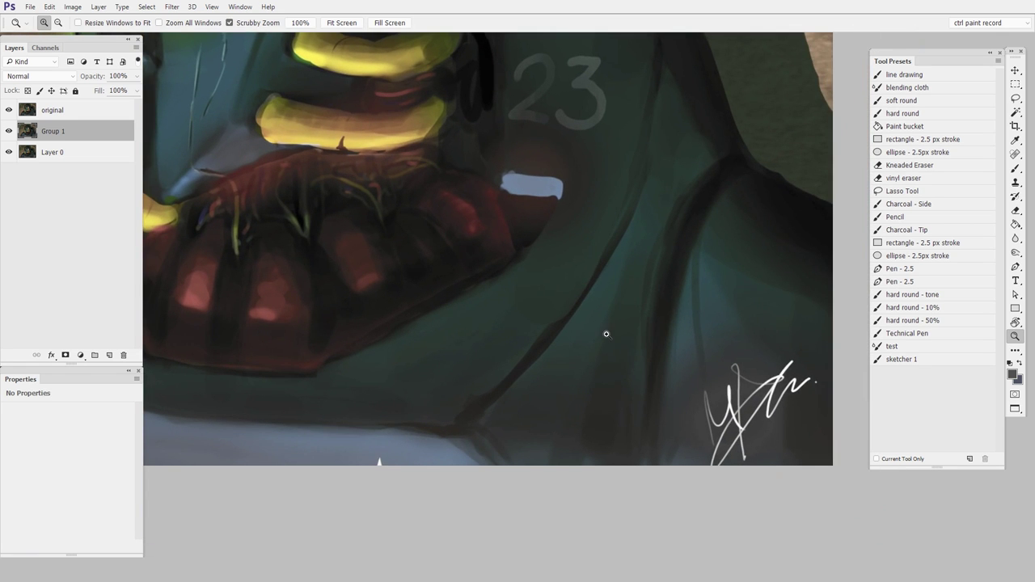
{"action": "mouse_move", "coordinate": [607, 334]}
{"action": "left_mouse_down"}
{"action": "mouse_move", "coordinate": [645, 393]}
{"action": "mouse_move", "coordinate": [601, 393]}
{"action": "mouse_move", "coordinate": [635, 432]}
{"action": "left_mouse_up"}
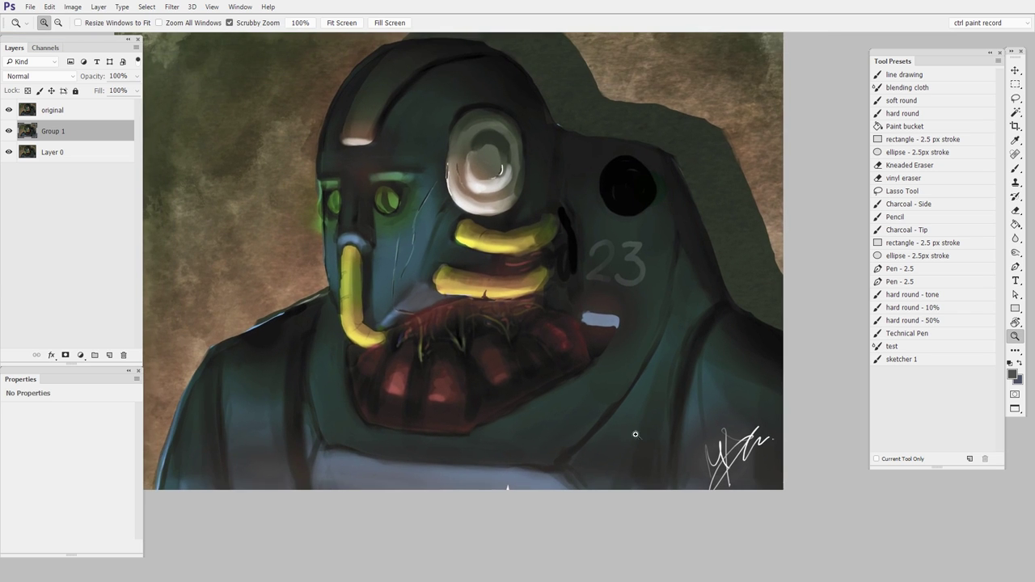
{"action": "left_click", "coordinate": [9, 110]}
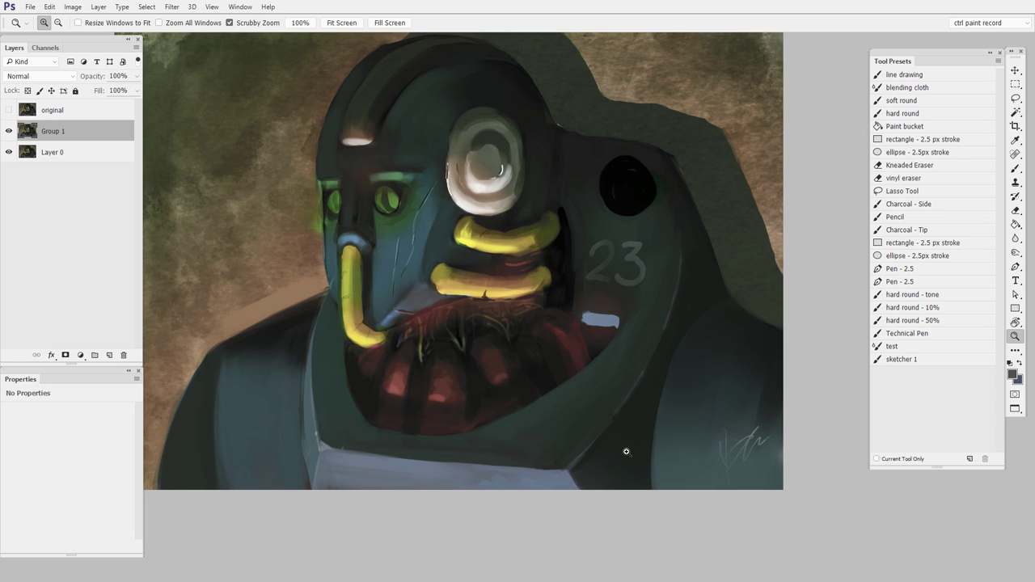
Step: Zoom in on the robot's mouth and collar, toggling the 'original' and Layer 0 layers to compare
{"action": "left_click_drag", "start_coordinate": [612, 442], "coordinate": [502, 418]}
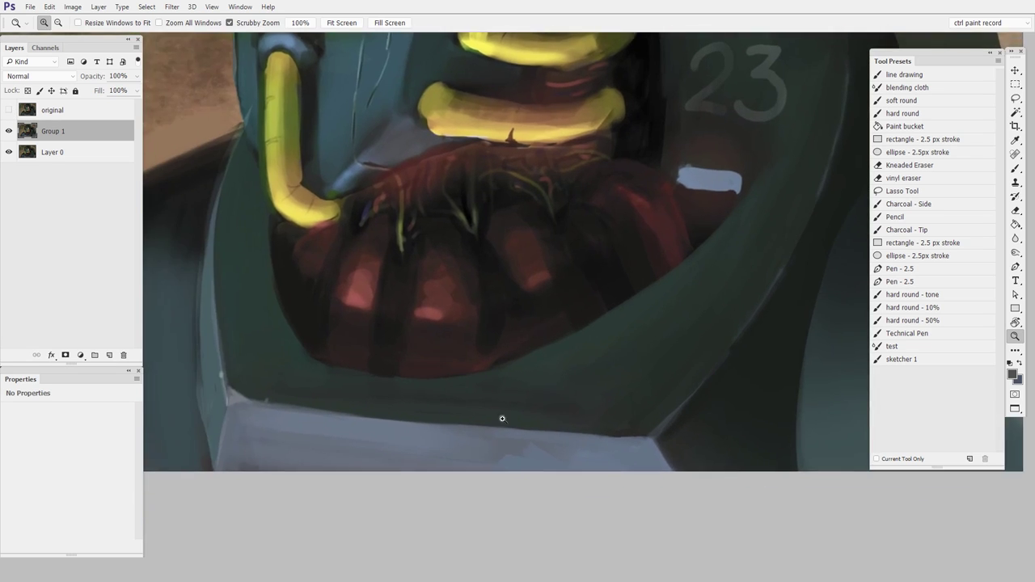
{"action": "mouse_move", "coordinate": [500, 466]}
{"action": "left_mouse_down"}
{"action": "mouse_move", "coordinate": [376, 457]}
{"action": "mouse_move", "coordinate": [518, 460]}
{"action": "left_mouse_up"}
{"action": "left_click", "coordinate": [9, 110]}
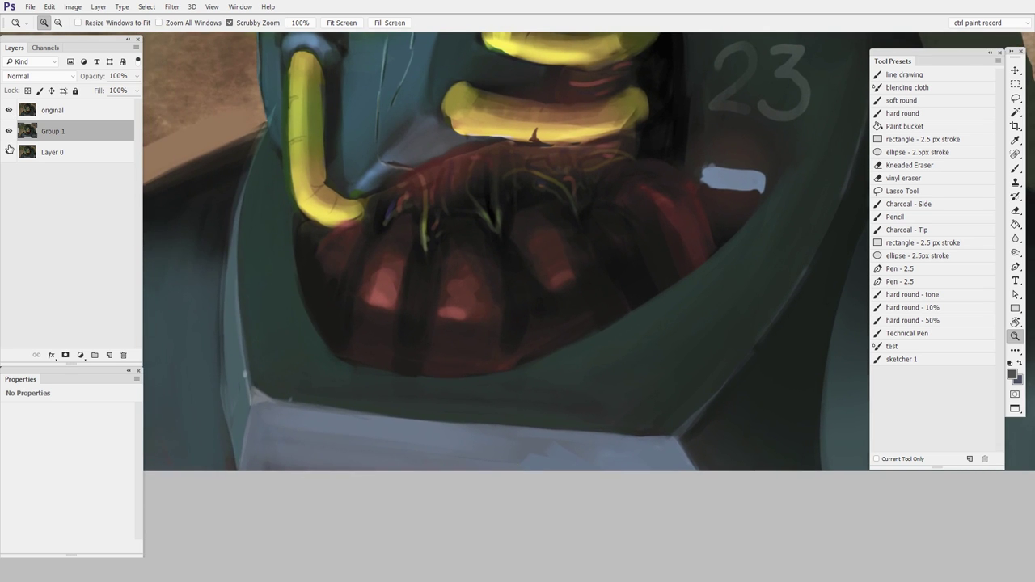
{"action": "left_click", "coordinate": [9, 151]}
{"action": "left_click_drag", "start_coordinate": [398, 433], "coordinate": [427, 419]}
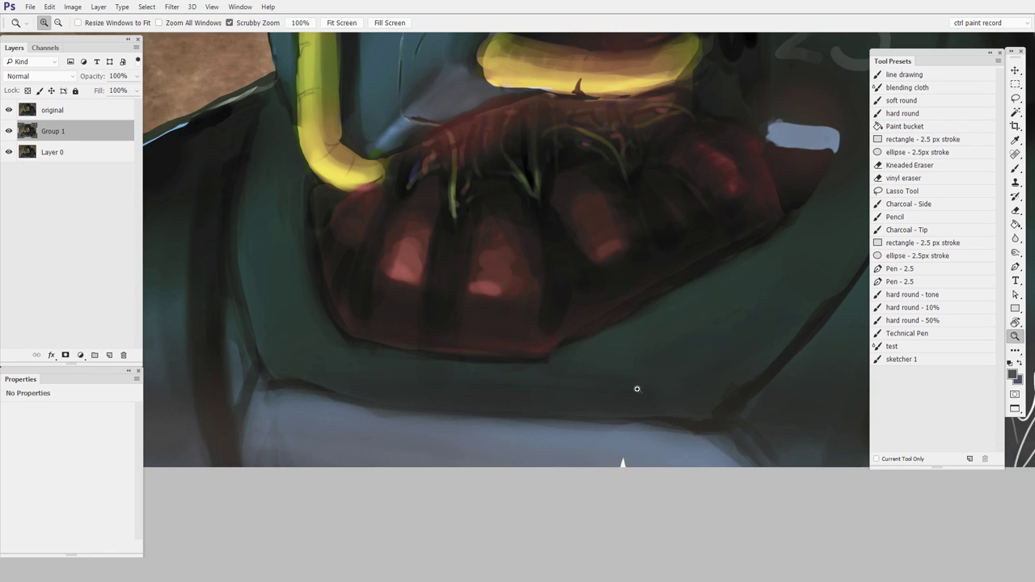
{"action": "key", "text": "ctrl+comma"}
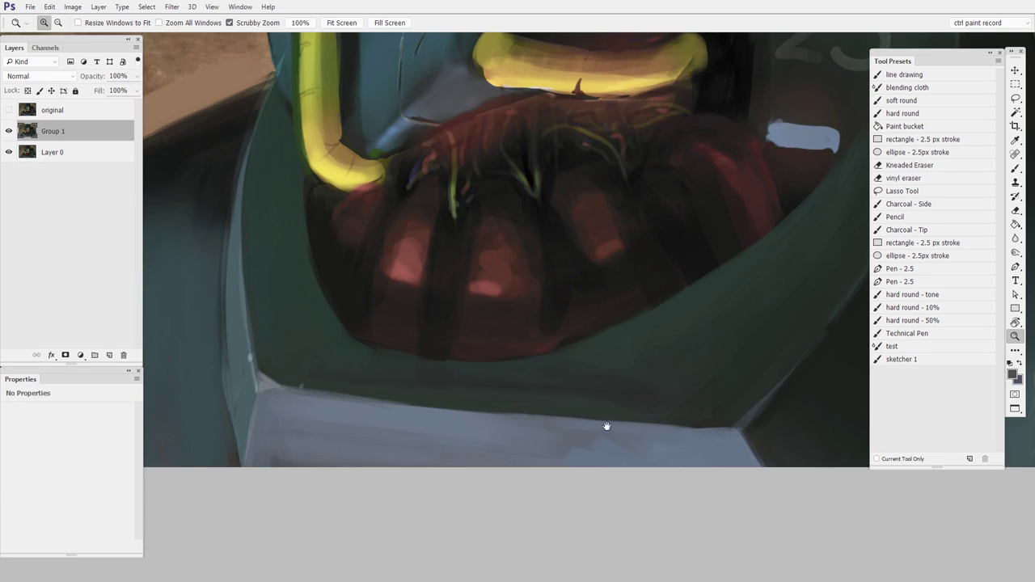
Step: Inspect the 23 and blue shape, zoom out to the whole robot, and flash 'original' on and off
{"action": "left_click_drag", "start_coordinate": [607, 426], "coordinate": [299, 434]}
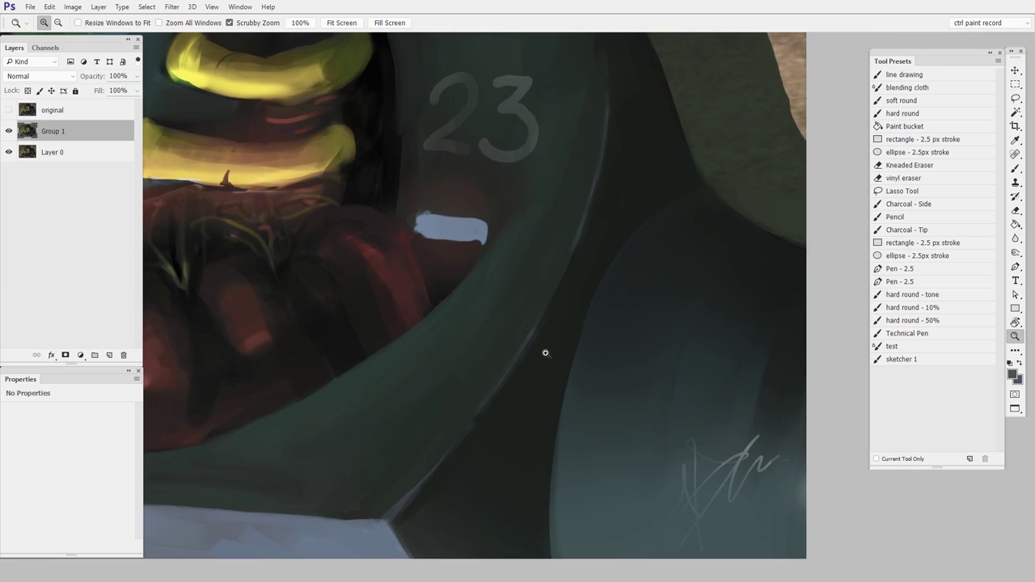
{"action": "left_click", "coordinate": [580, 356]}
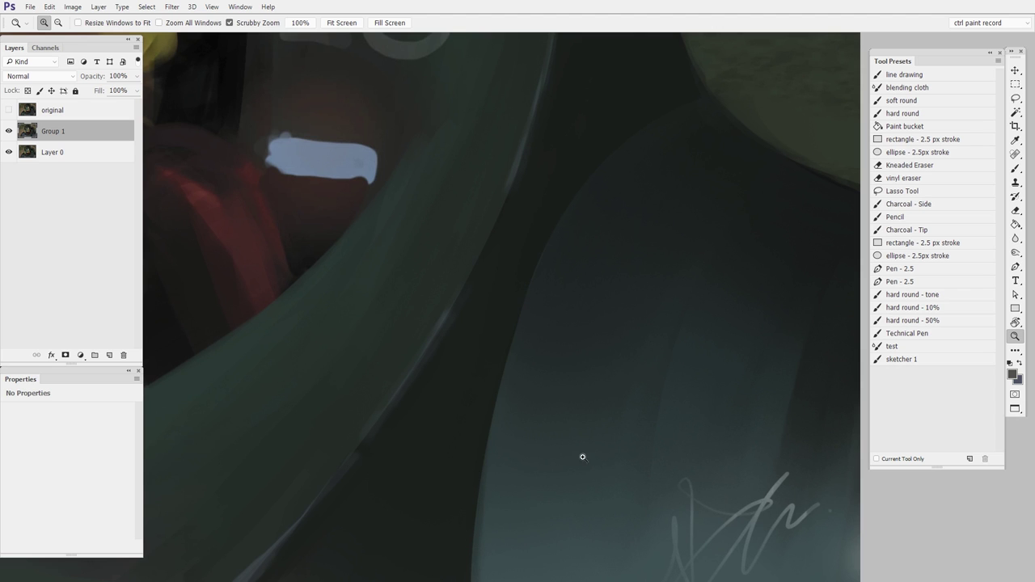
{"action": "mouse_move", "coordinate": [601, 444]}
{"action": "left_mouse_down"}
{"action": "mouse_move", "coordinate": [545, 478]}
{"action": "mouse_move", "coordinate": [636, 441]}
{"action": "left_mouse_up"}
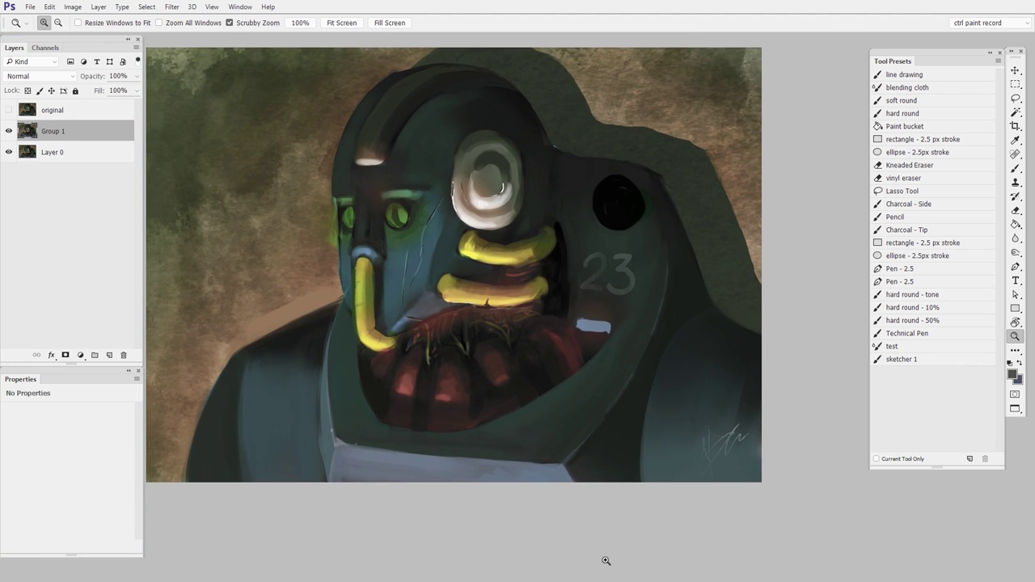
{"action": "left_click", "coordinate": [9, 110]}
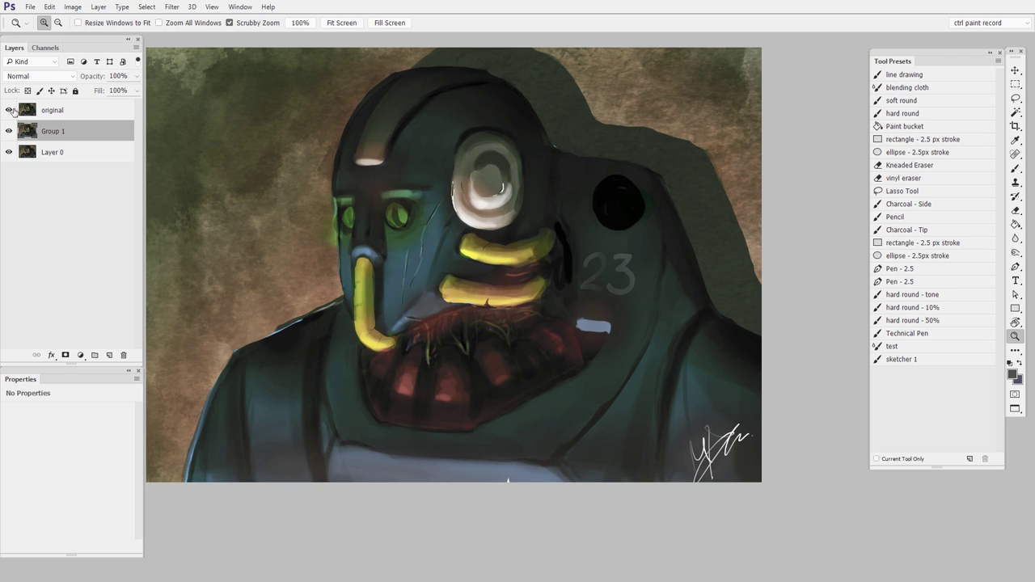
{"action": "left_click", "coordinate": [9, 110]}
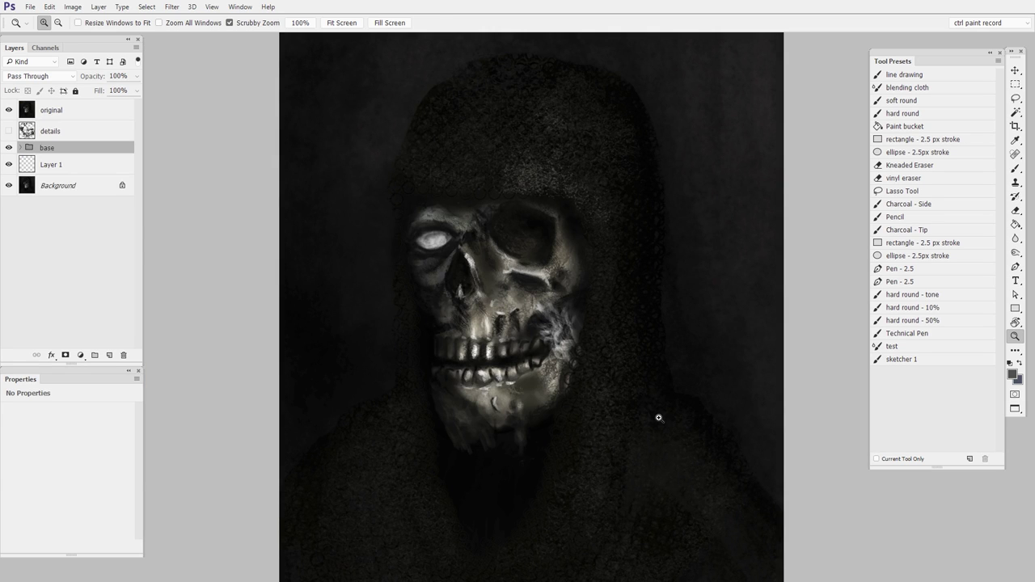
Step: Zoom into the hooded skull, fit it to view, and hide the 'original' layer and 'base' group
{"action": "left_click_drag", "start_coordinate": [589, 348], "coordinate": [594, 348]}
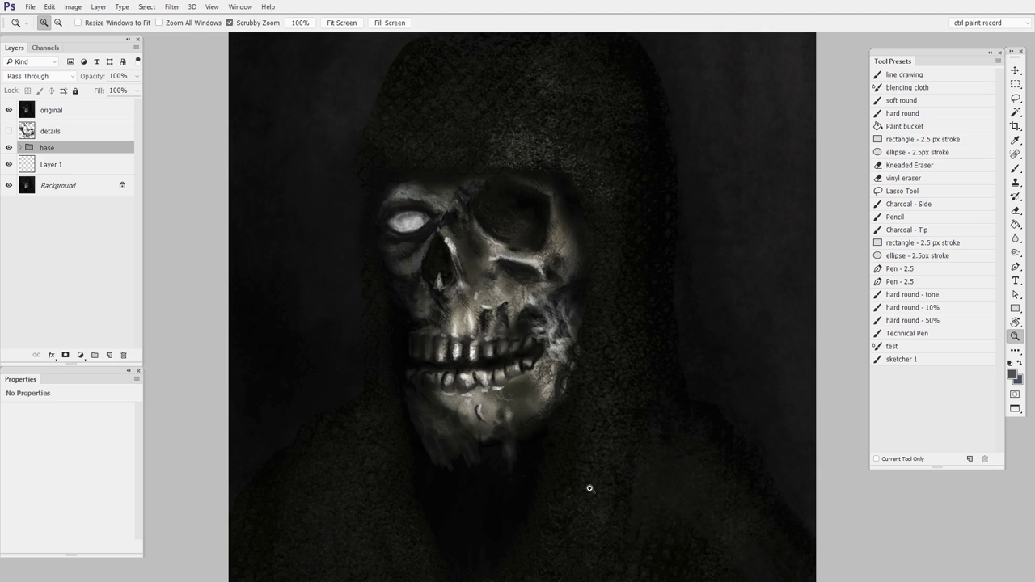
{"action": "key", "text": "ctrl+minus"}
{"action": "left_click", "coordinate": [8, 110]}
{"action": "left_click", "coordinate": [8, 147]}
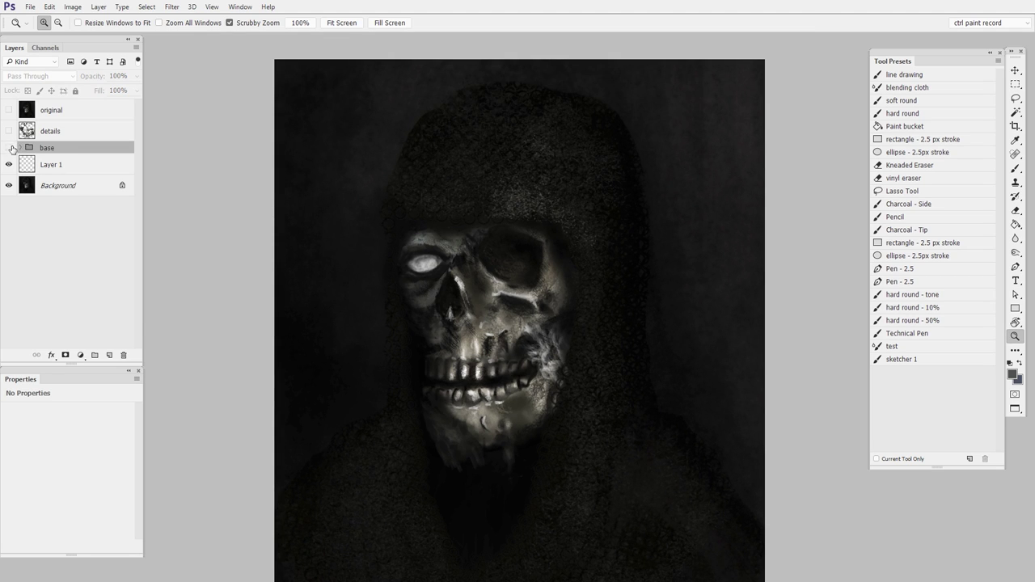
Step: Show the 'base' group's smoother skull and toggle the 'details' layer on and off
{"action": "left_click", "coordinate": [9, 147]}
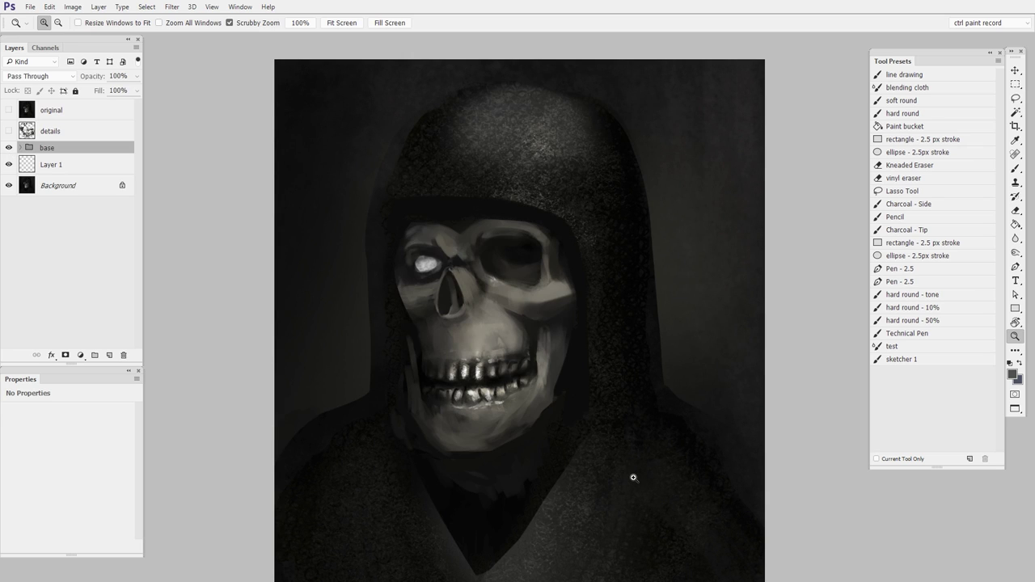
{"action": "left_click", "coordinate": [512, 376]}
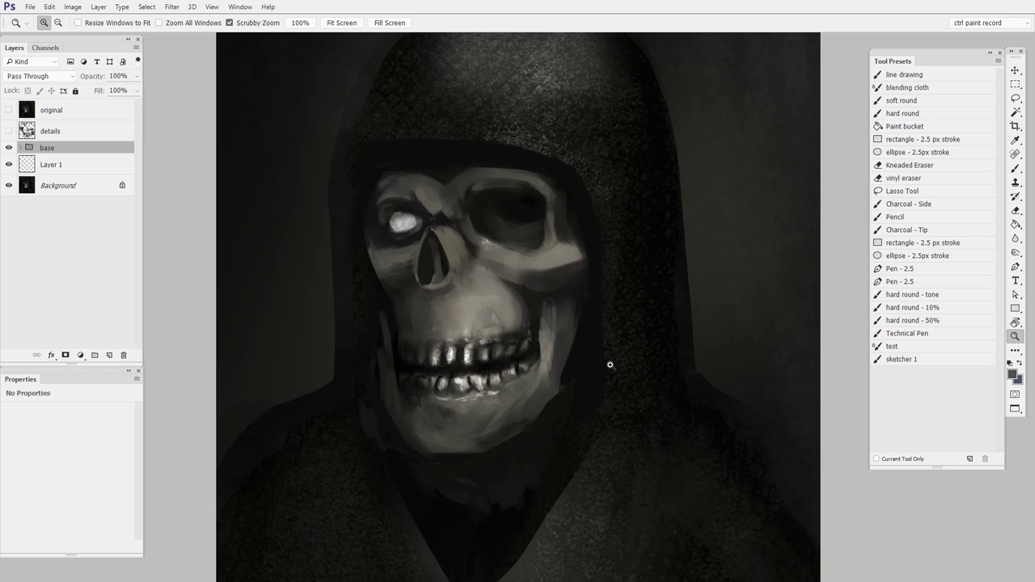
{"action": "left_click", "coordinate": [8, 131]}
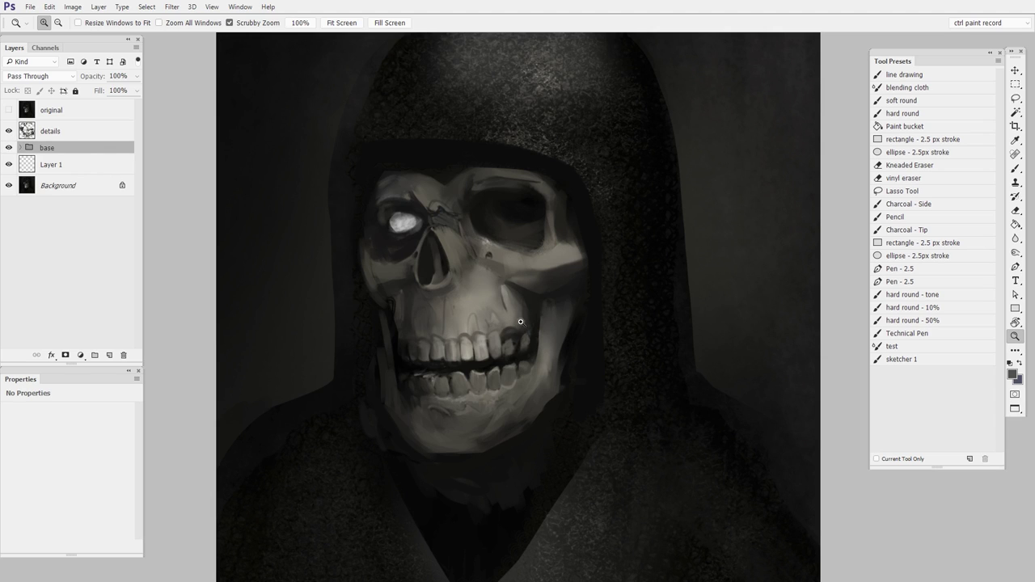
{"action": "left_click", "coordinate": [9, 131]}
Step: Zoom out to the whole skull and compare the 'original' layer against the 'details' layer
{"action": "left_click_drag", "start_coordinate": [568, 456], "coordinate": [526, 481]}
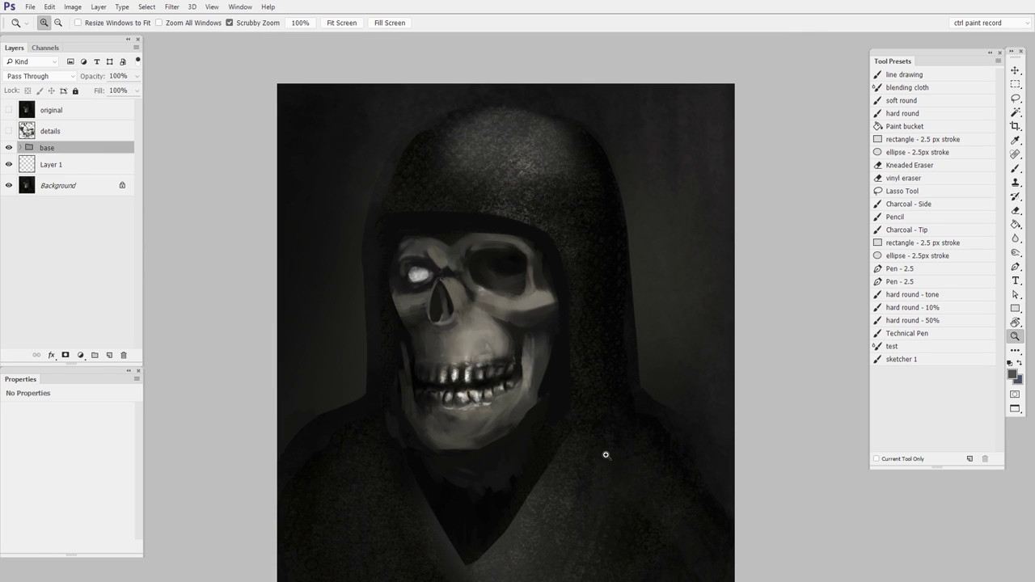
{"action": "left_click", "coordinate": [8, 110]}
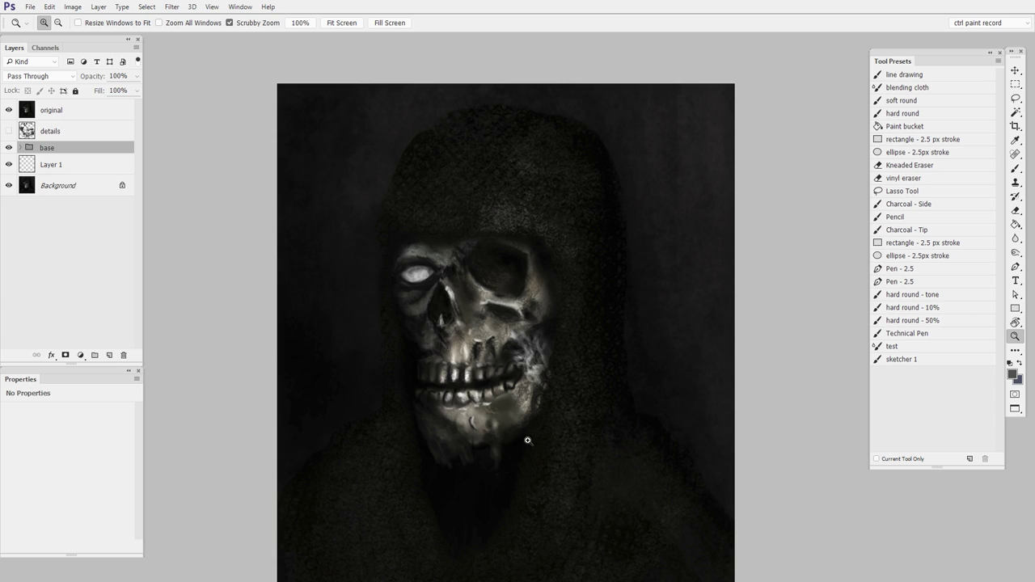
{"action": "left_click", "coordinate": [9, 131]}
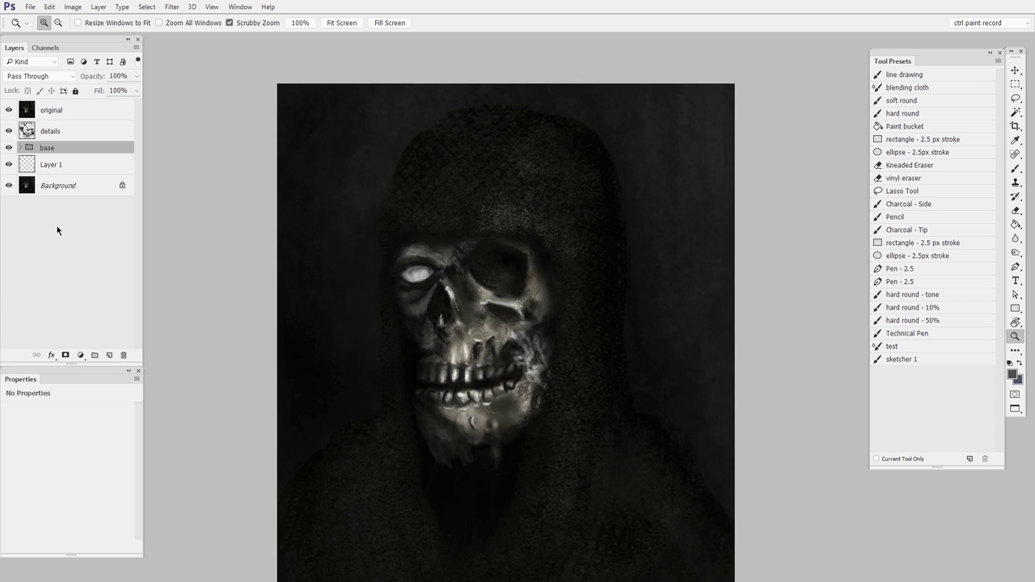
{"action": "left_click", "coordinate": [8, 111]}
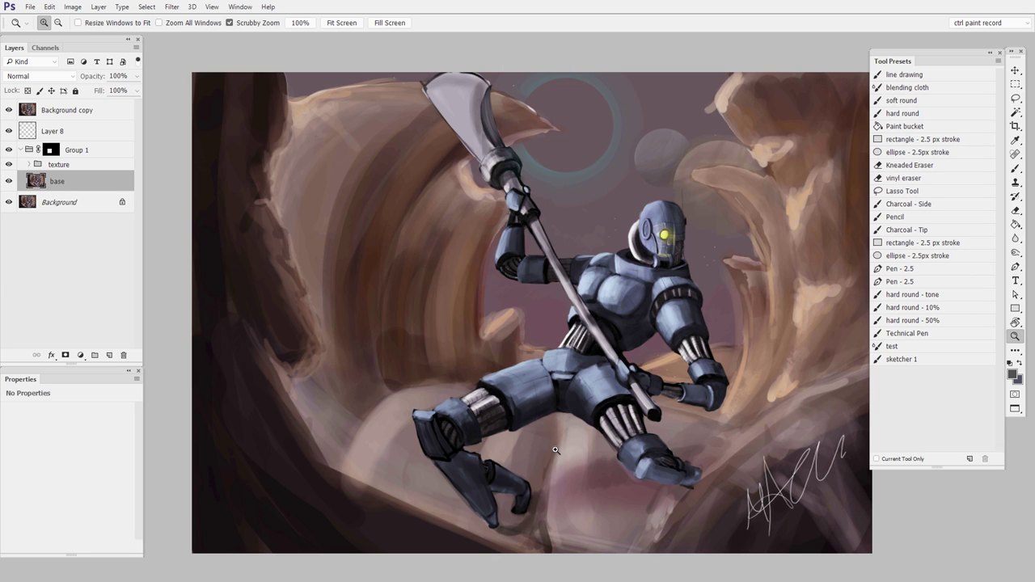
Step: Hide the 'Background copy' layer and zoom in around the robot's leg
{"action": "left_click", "coordinate": [10, 110]}
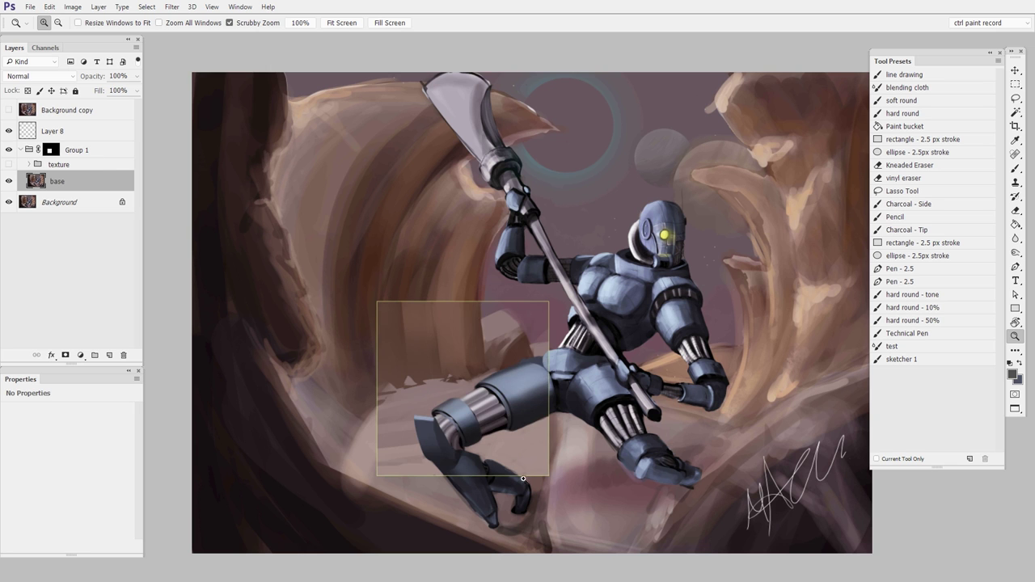
{"action": "left_click_drag", "start_coordinate": [516, 430], "coordinate": [582, 425]}
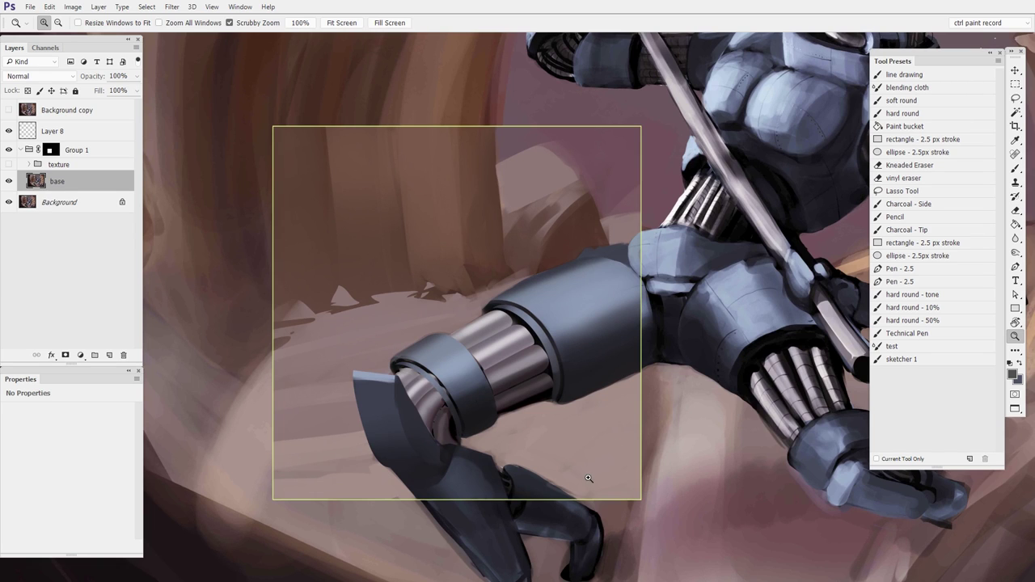
Step: Flash 'Background copy' on and off, then turn on the 'texture' group inside the boxed patch
{"action": "left_click", "coordinate": [9, 110]}
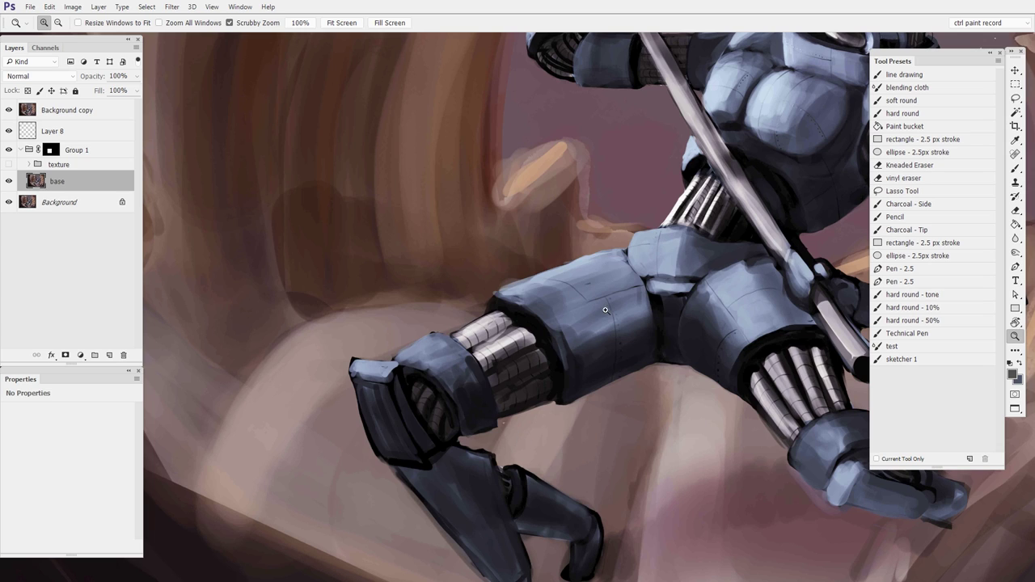
{"action": "left_click", "coordinate": [9, 110]}
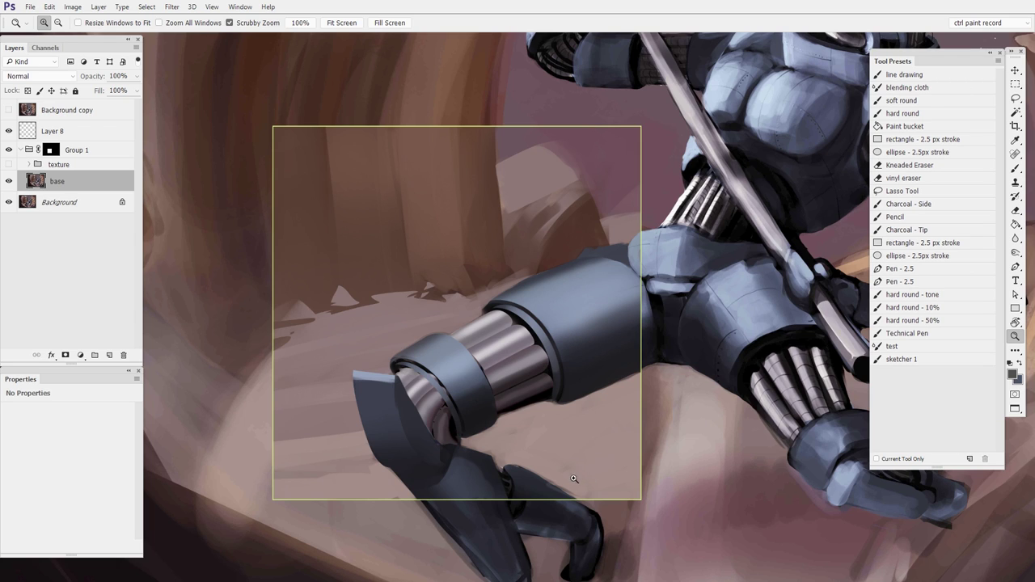
{"action": "left_click", "coordinate": [13, 182]}
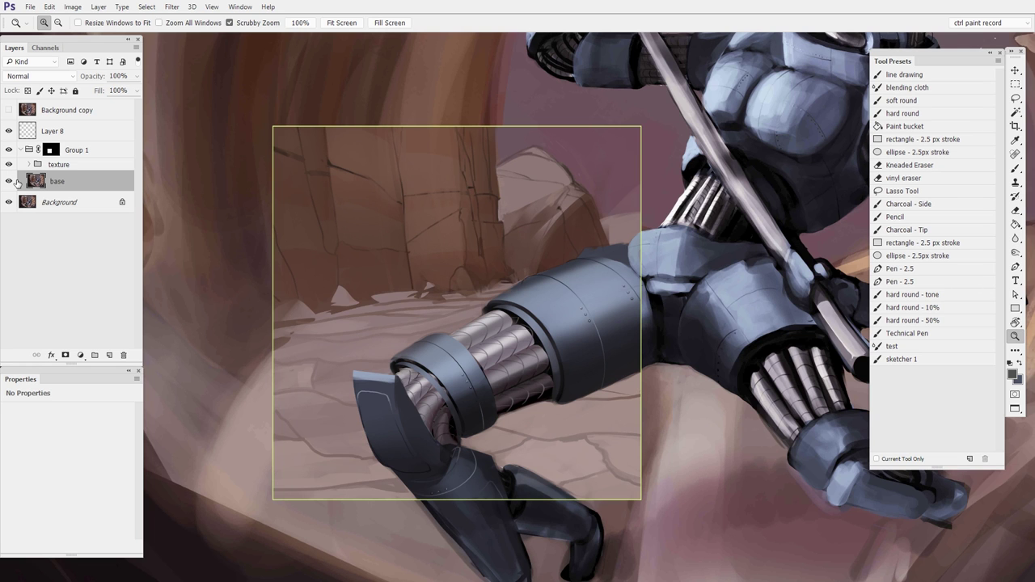
{"action": "scroll", "coordinate": [511, 444], "scroll_direction": "down", "scroll_amount": 5}
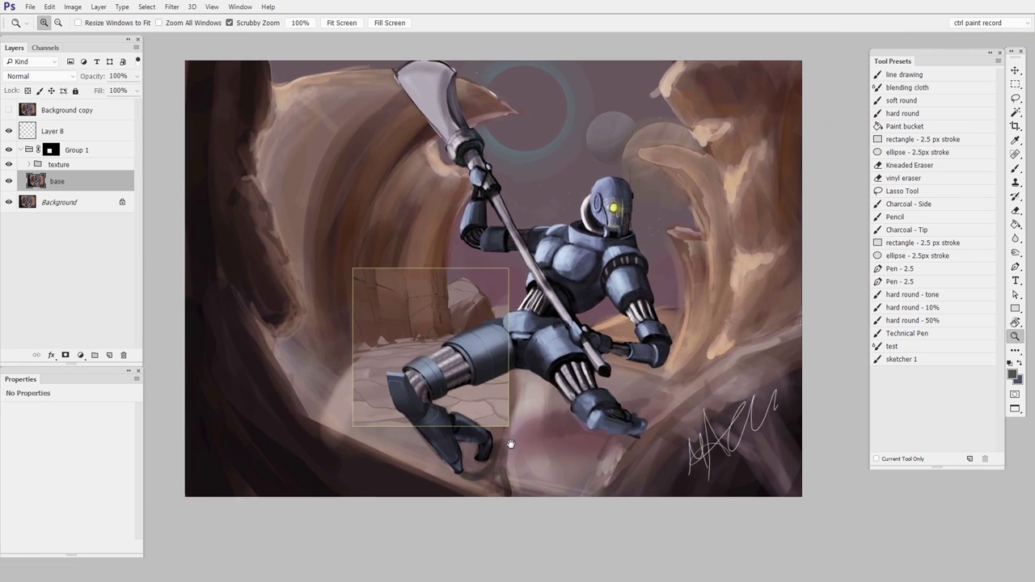
Step: Flash the 'Background copy' layer on and off and toggle the 'texture' group's visibility
{"action": "left_click", "coordinate": [9, 110]}
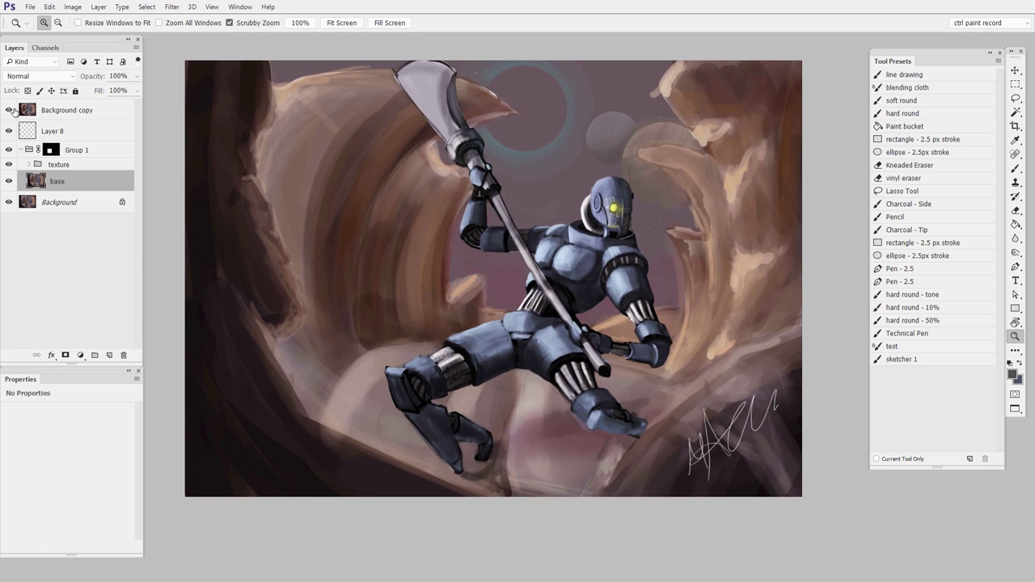
{"action": "left_click", "coordinate": [10, 110]}
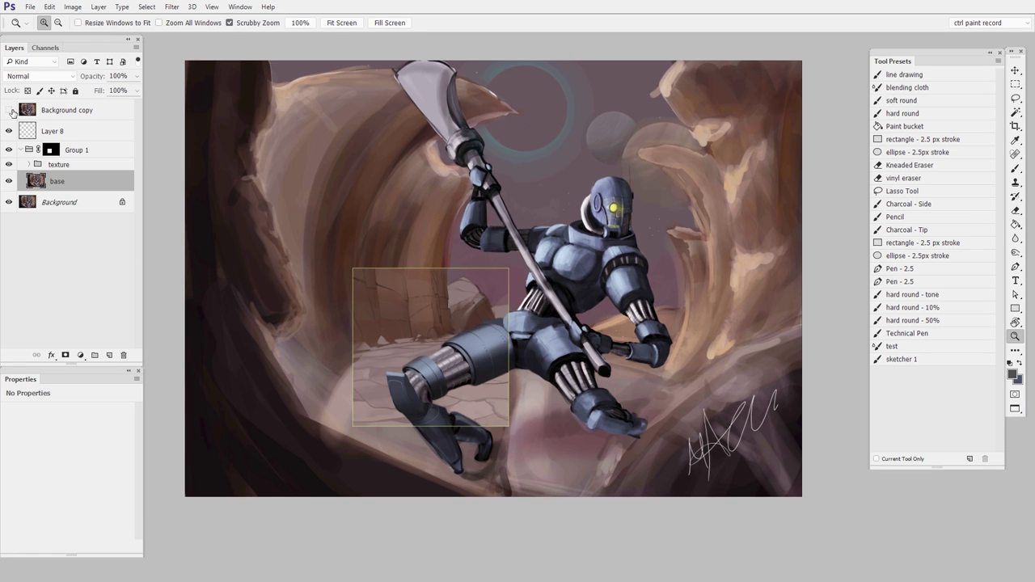
{"action": "scroll", "coordinate": [510, 368], "scroll_direction": "up", "scroll_amount": 1}
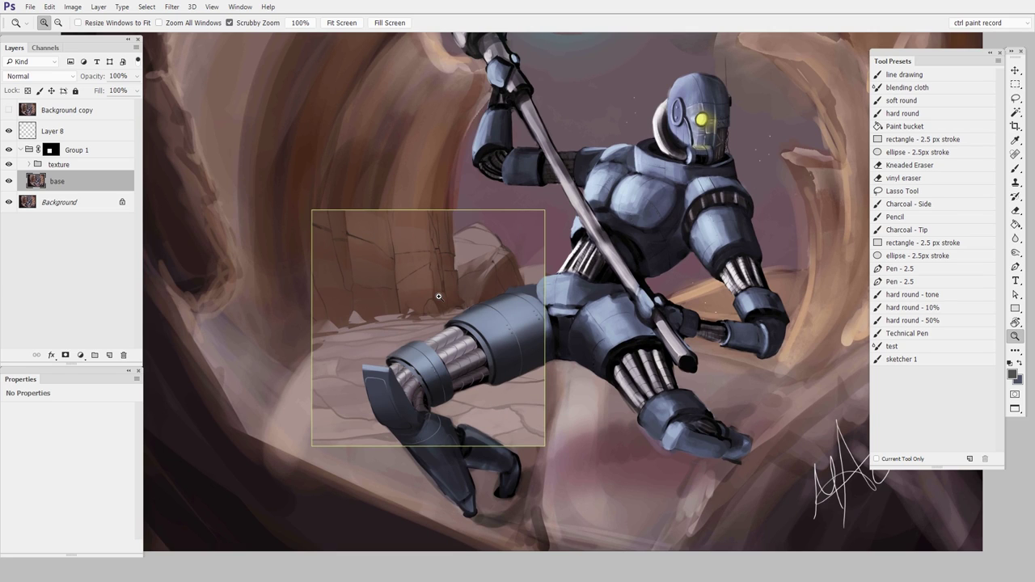
{"action": "scroll", "coordinate": [508, 501], "scroll_direction": "down", "scroll_amount": 1}
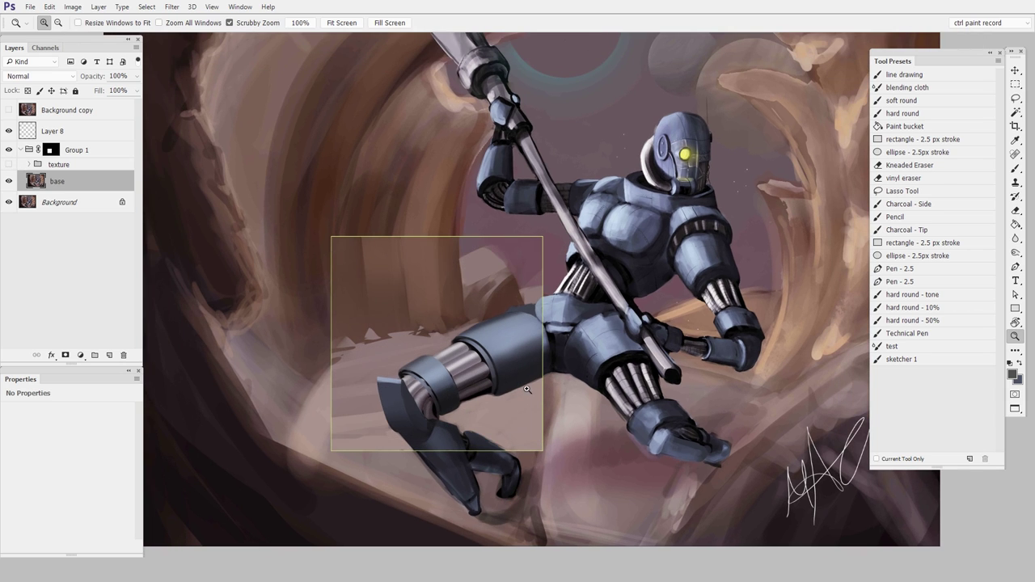
{"action": "left_click", "coordinate": [9, 165]}
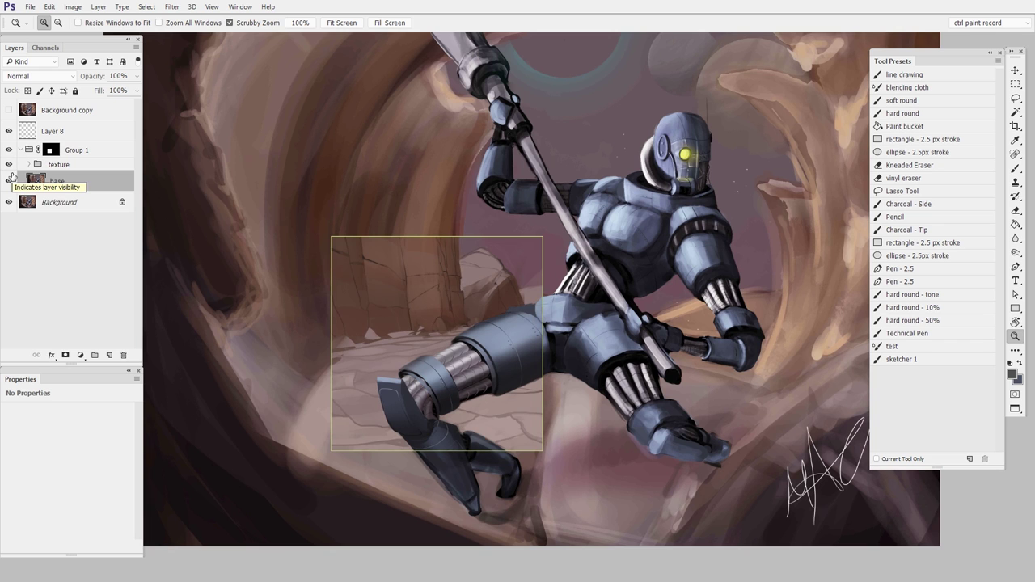
Step: Show the finished 'Background copy' painting, zoom in on the robot, then zoom back out
{"action": "left_click", "coordinate": [9, 110]}
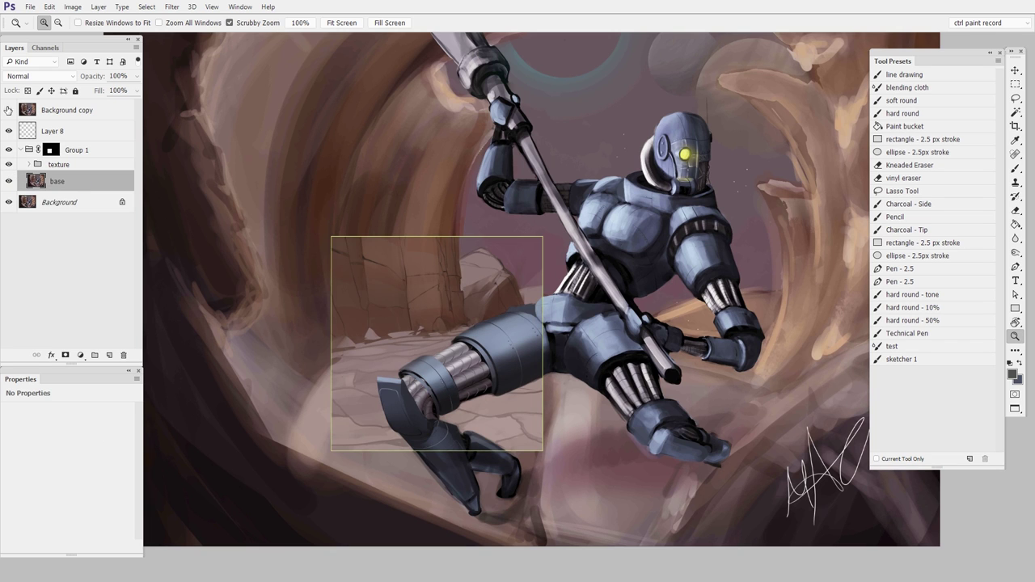
{"action": "left_click", "coordinate": [458, 306]}
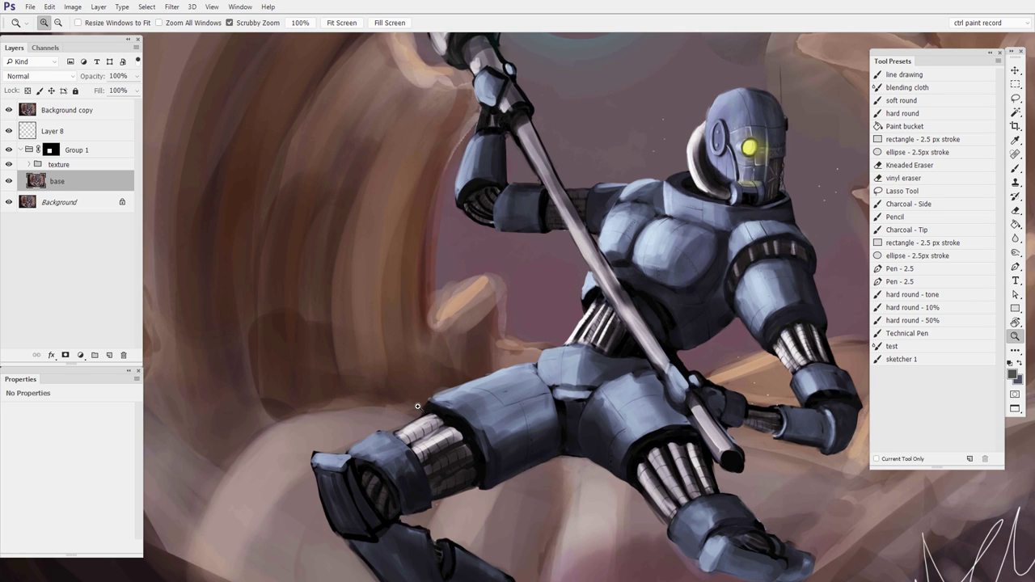
{"action": "left_click", "coordinate": [591, 441], "text": "alt"}
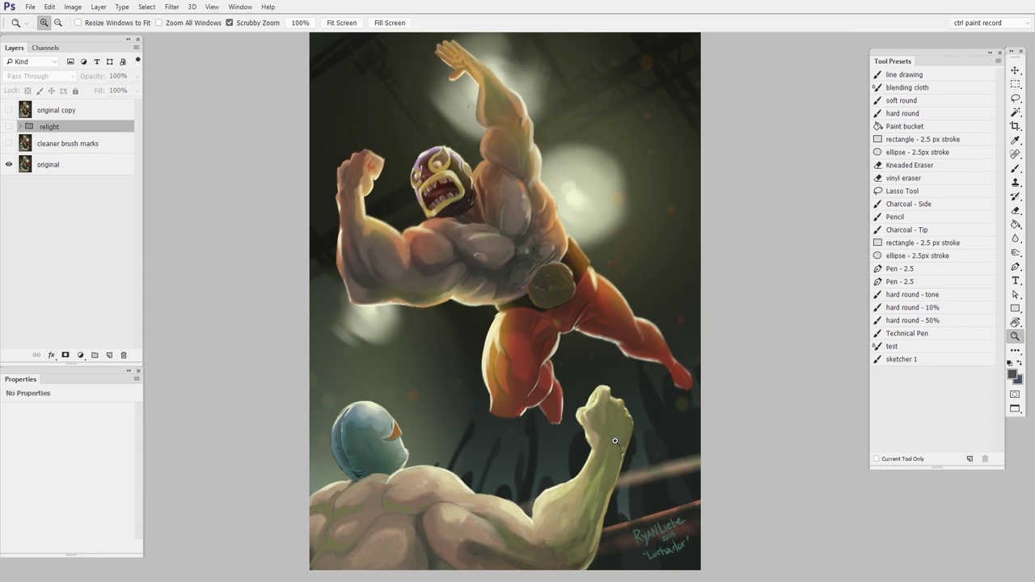
{"action": "left_click", "coordinate": [542, 266]}
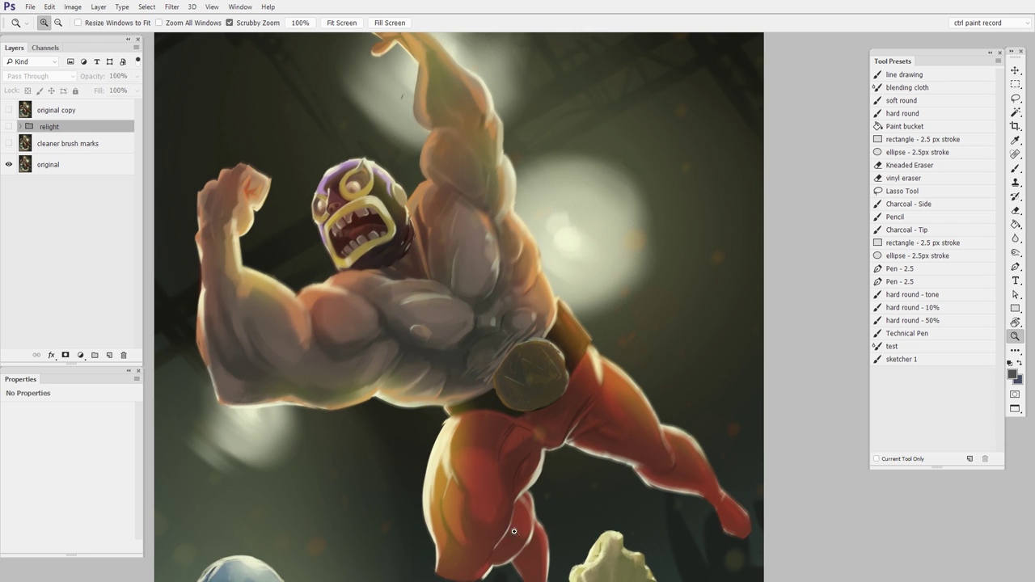
{"action": "left_click_drag", "start_coordinate": [513, 532], "coordinate": [539, 272]}
{"action": "left_click_drag", "start_coordinate": [534, 474], "coordinate": [543, 459]}
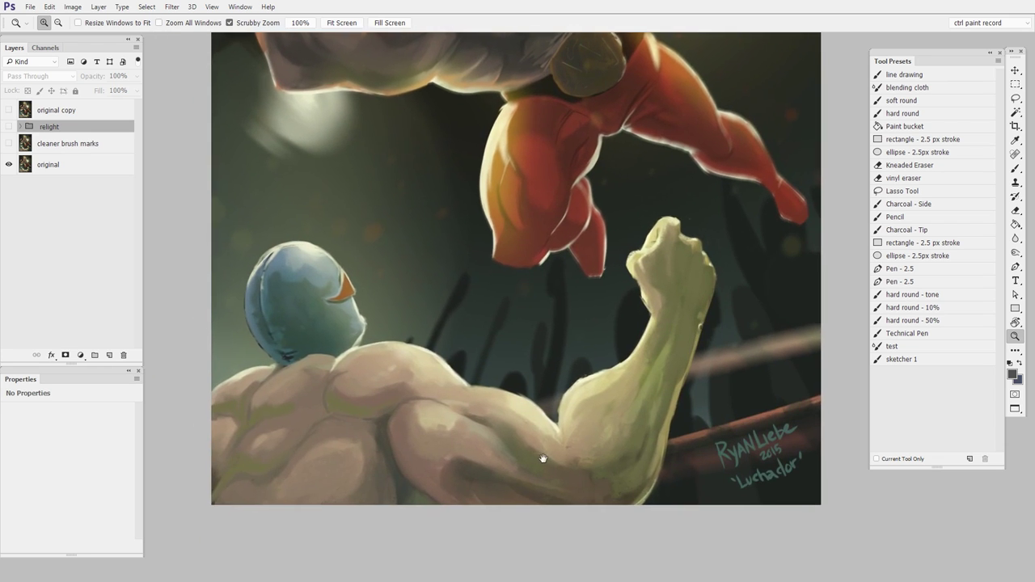
{"action": "left_click", "coordinate": [470, 434]}
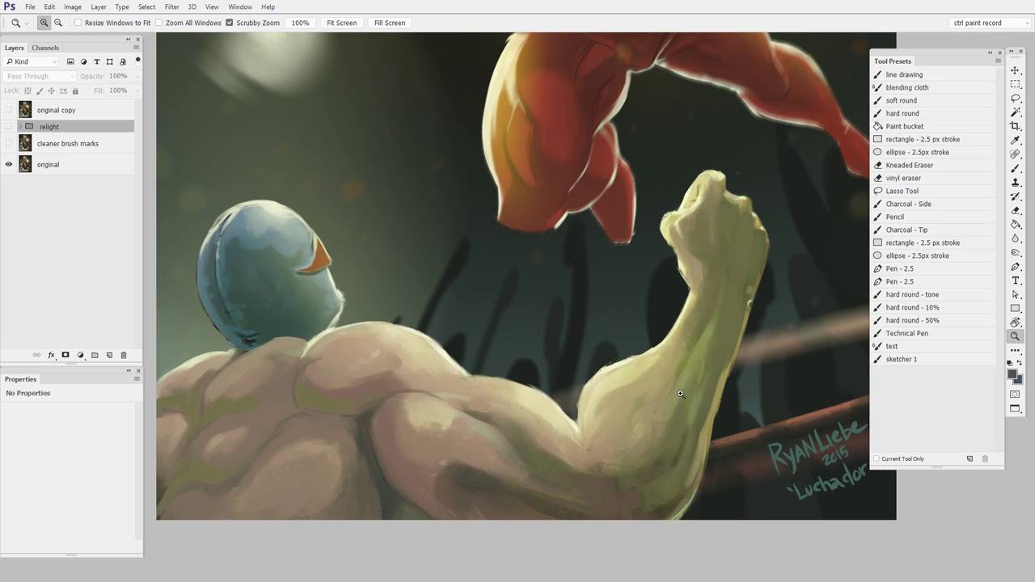
{"action": "scroll", "coordinate": [661, 425], "scroll_direction": "up", "scroll_amount": 2}
{"action": "left_click", "coordinate": [663, 426], "text": "alt"}
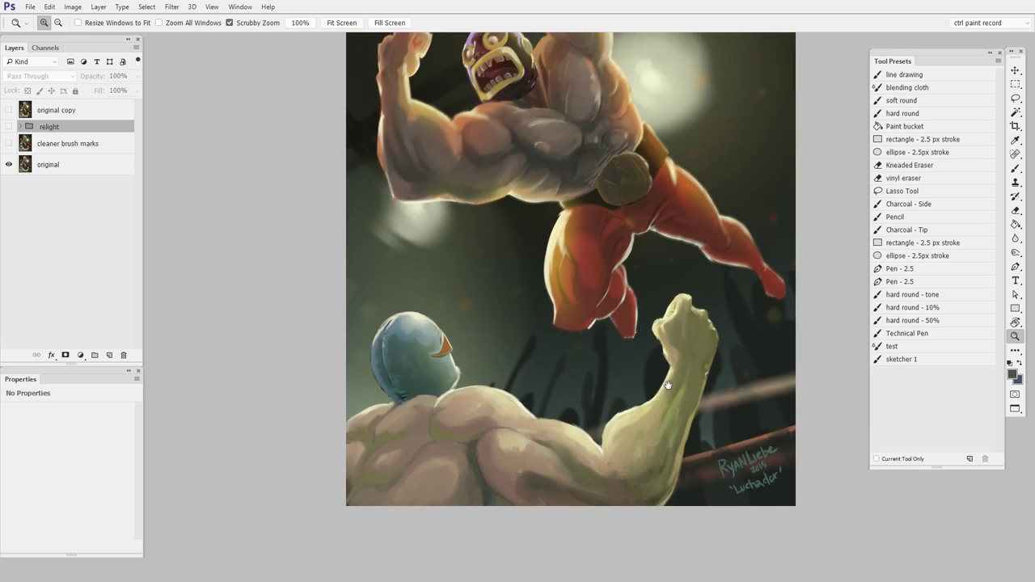
{"action": "mouse_move", "coordinate": [703, 412]}
{"action": "left_mouse_down"}
{"action": "mouse_move", "coordinate": [618, 429]}
{"action": "mouse_move", "coordinate": [594, 452]}
{"action": "left_mouse_up"}
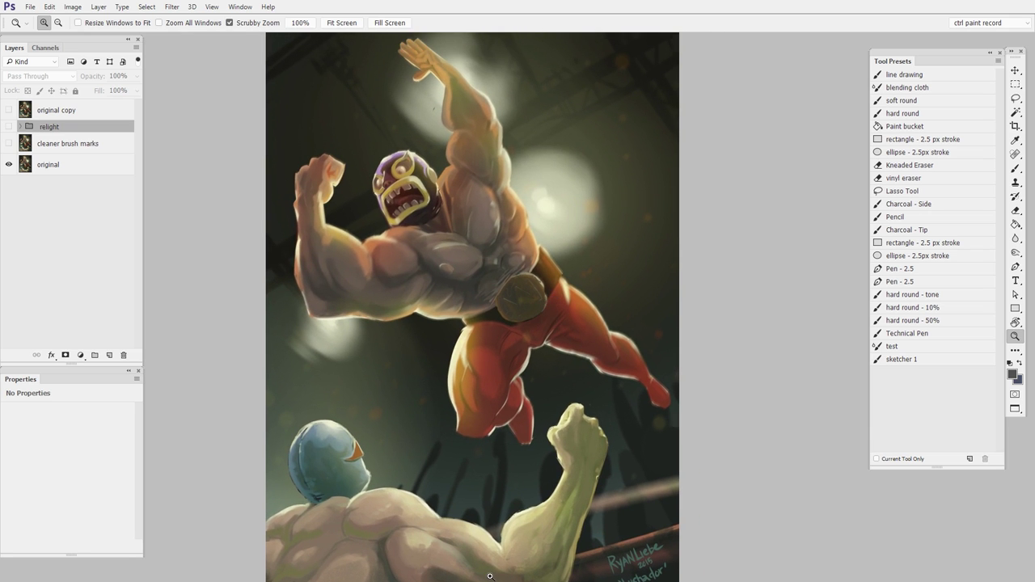
{"action": "scroll", "coordinate": [472, 525], "scroll_direction": "down", "scroll_amount": 2}
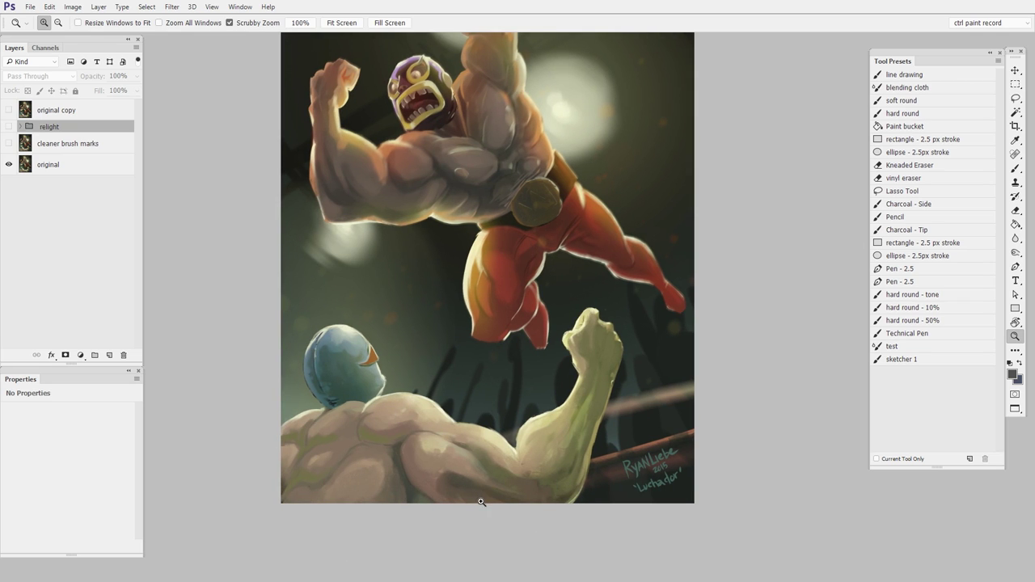
Step: Turn on the 'cleaner brush marks' layer and the 'relight' group, zooming in and out on the luchador
{"action": "left_click", "coordinate": [9, 143]}
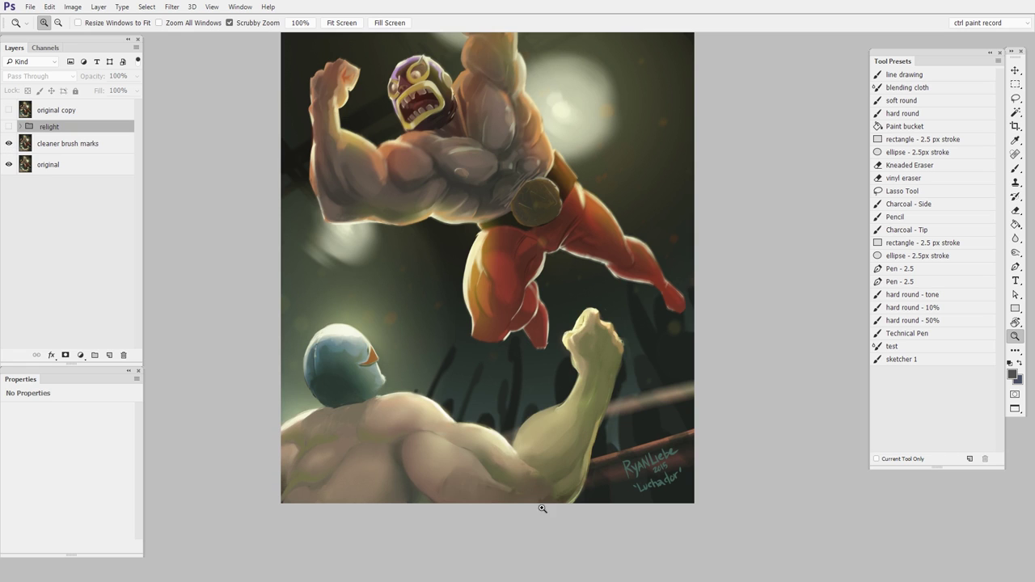
{"action": "left_click", "coordinate": [570, 471]}
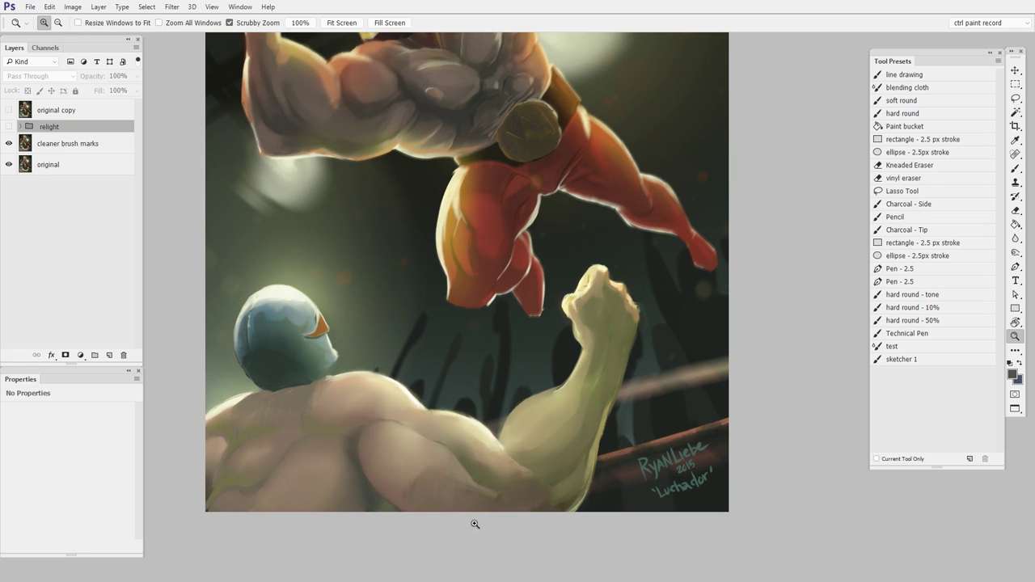
{"action": "left_click", "coordinate": [9, 126]}
{"action": "left_click", "coordinate": [679, 416], "text": "alt"}
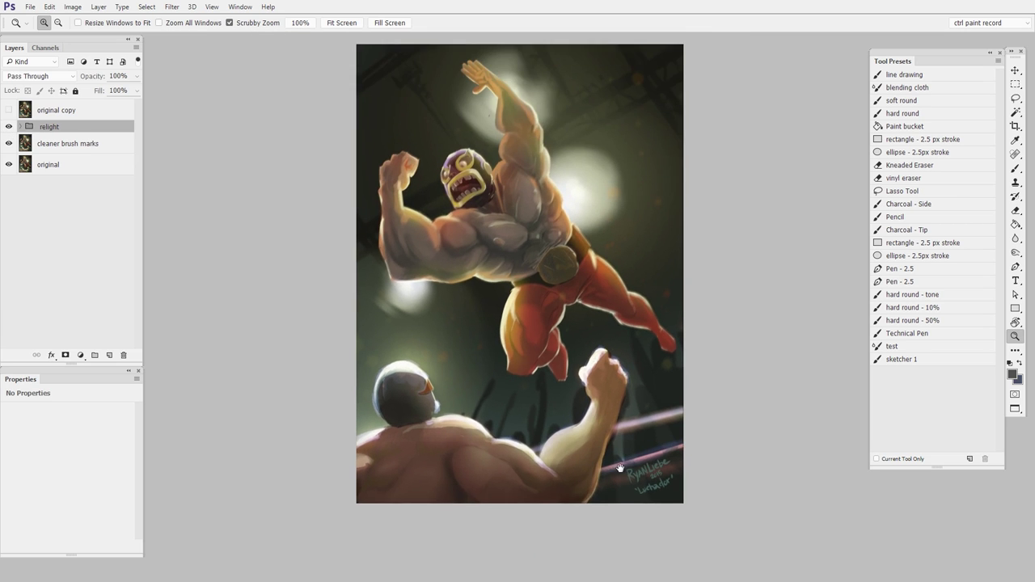
Step: Toggle 'relight' and 'cleaner brush marks' off and back on to compare, leaving both visible
{"action": "left_click", "coordinate": [9, 127]}
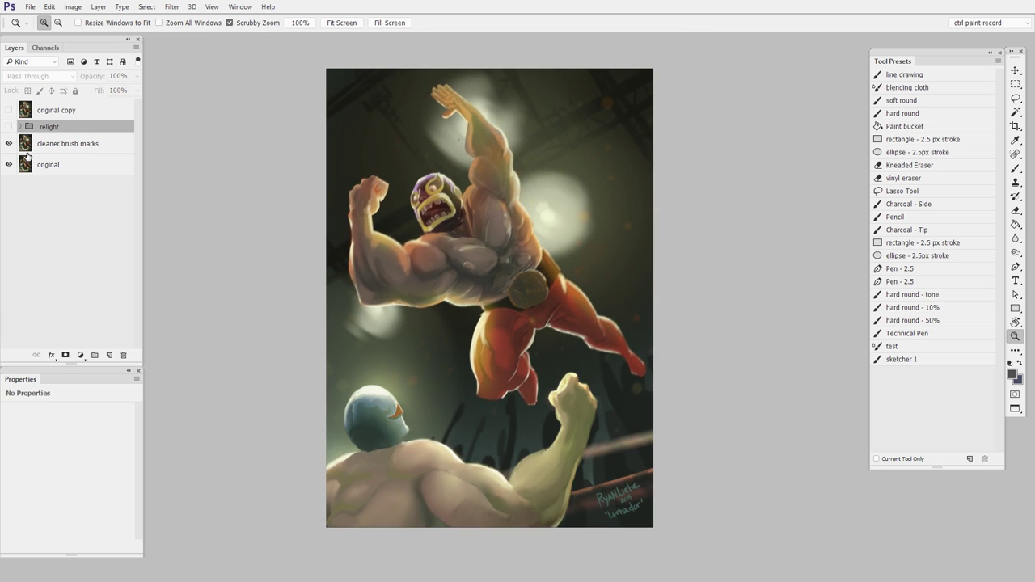
{"action": "left_click", "coordinate": [9, 143]}
{"action": "left_click", "coordinate": [8, 143]}
{"action": "left_click", "coordinate": [9, 126]}
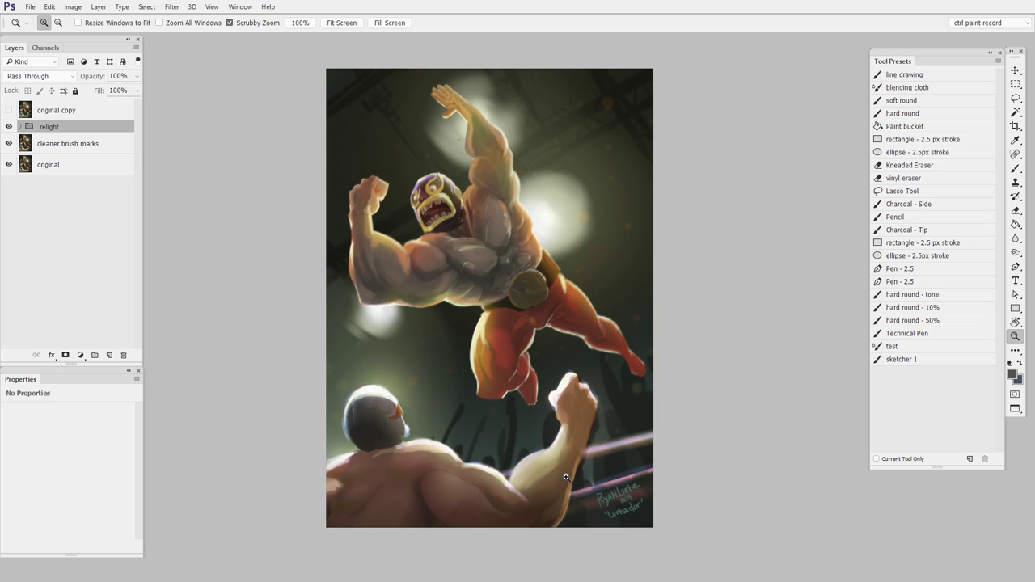
Step: Flash the 'original copy' layer on and off, then zoom in on the lower wrestler and ring
{"action": "left_click", "coordinate": [9, 110]}
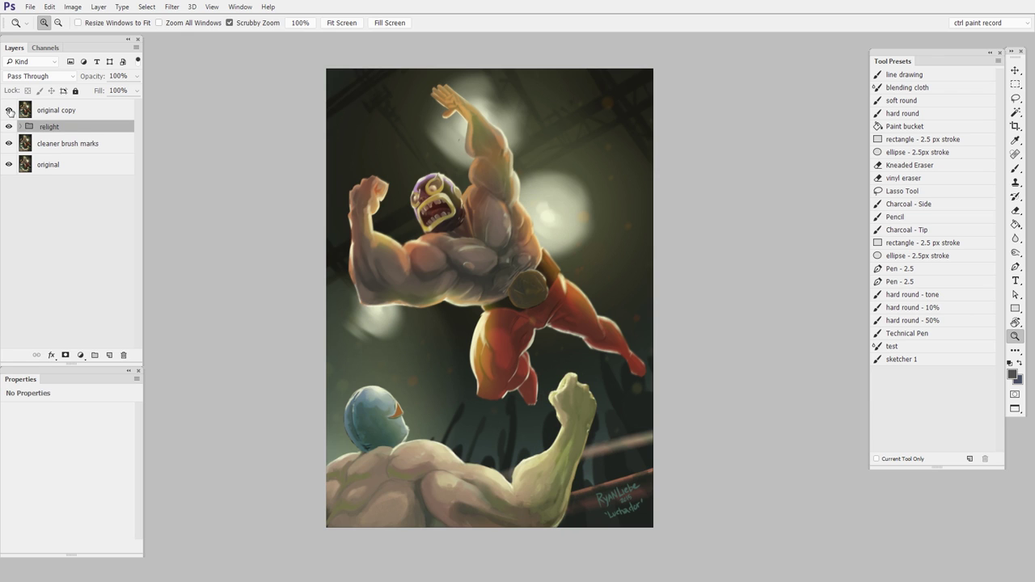
{"action": "left_click", "coordinate": [9, 110]}
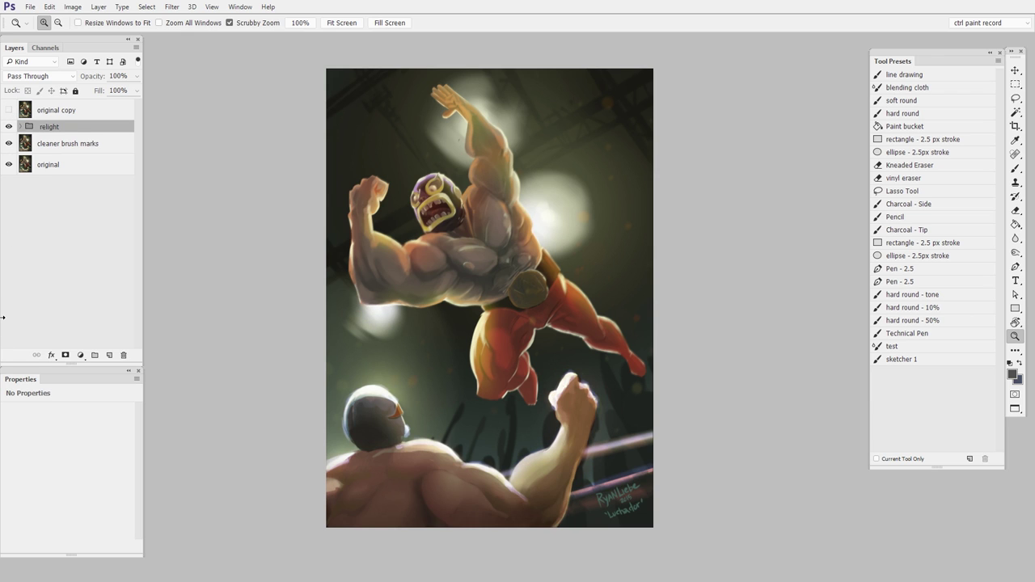
{"action": "left_click", "coordinate": [616, 373]}
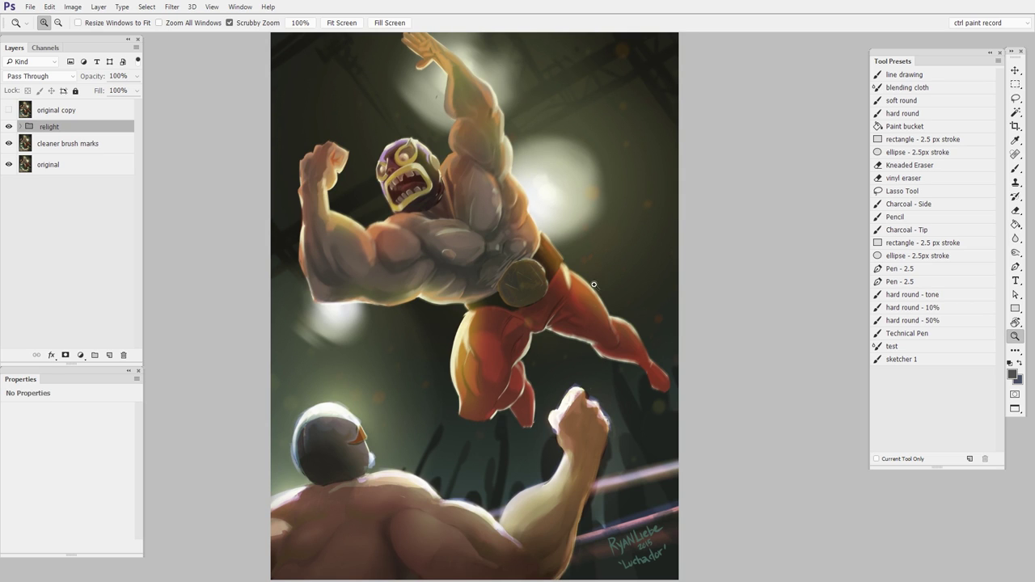
{"action": "scroll", "coordinate": [530, 390], "scroll_direction": "down", "scroll_amount": 3}
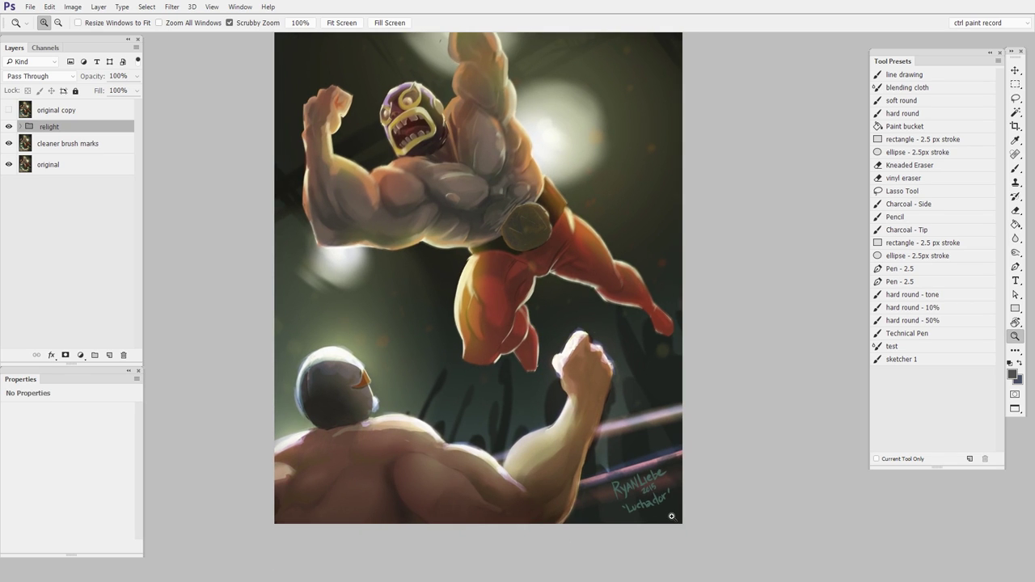
{"action": "left_click_drag", "start_coordinate": [443, 476], "coordinate": [461, 469]}
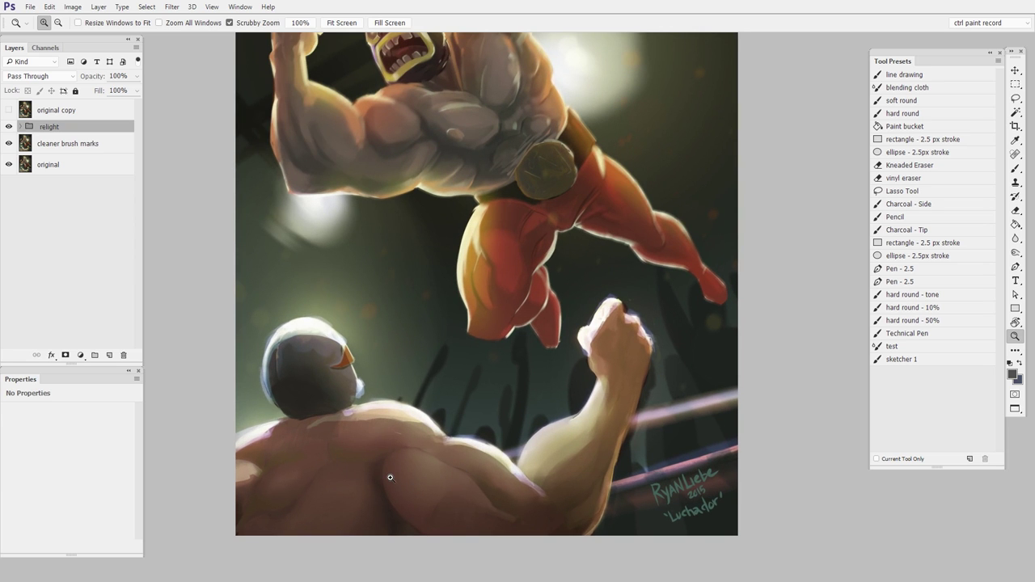
Step: Fit the luchador painting to the window and flash 'original copy' again for comparison
{"action": "key", "text": "ctrl+0"}
{"action": "left_click", "coordinate": [9, 110]}
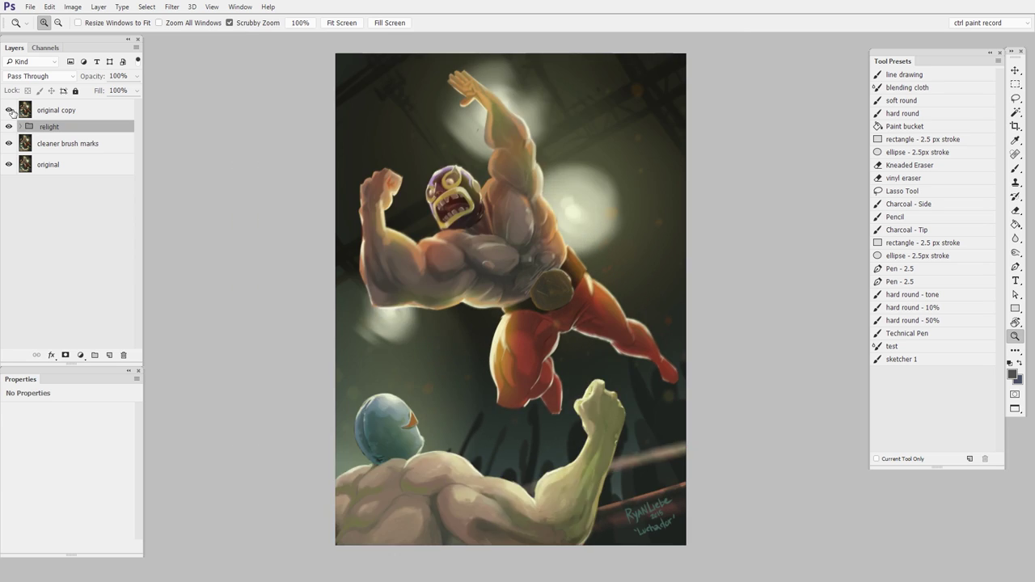
{"action": "left_click", "coordinate": [9, 110]}
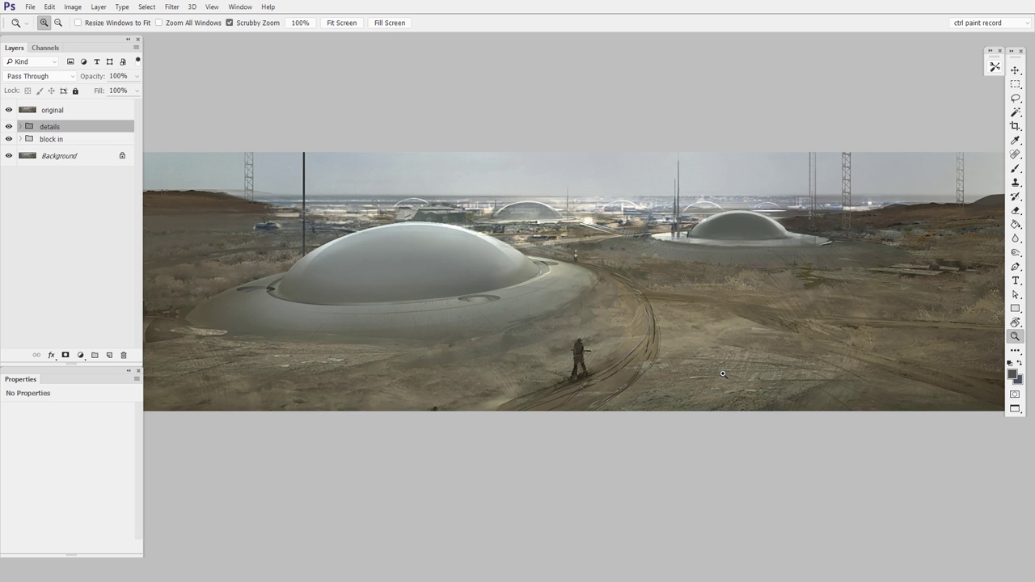
{"action": "mouse_move", "coordinate": [723, 374]}
{"action": "left_mouse_down"}
{"action": "mouse_move", "coordinate": [617, 369]}
{"action": "mouse_move", "coordinate": [598, 395]}
{"action": "left_mouse_up"}
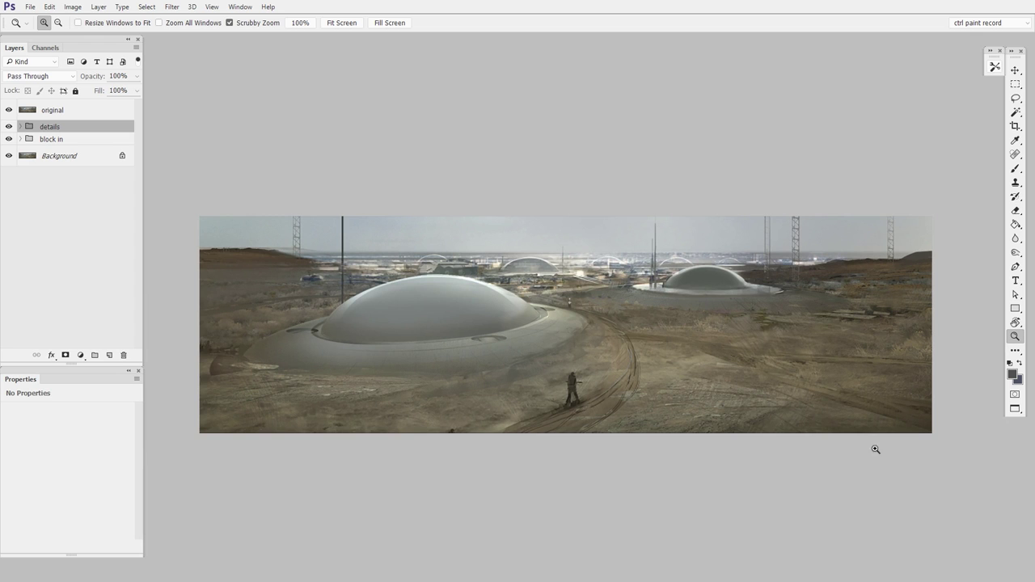
{"action": "left_click", "coordinate": [719, 407]}
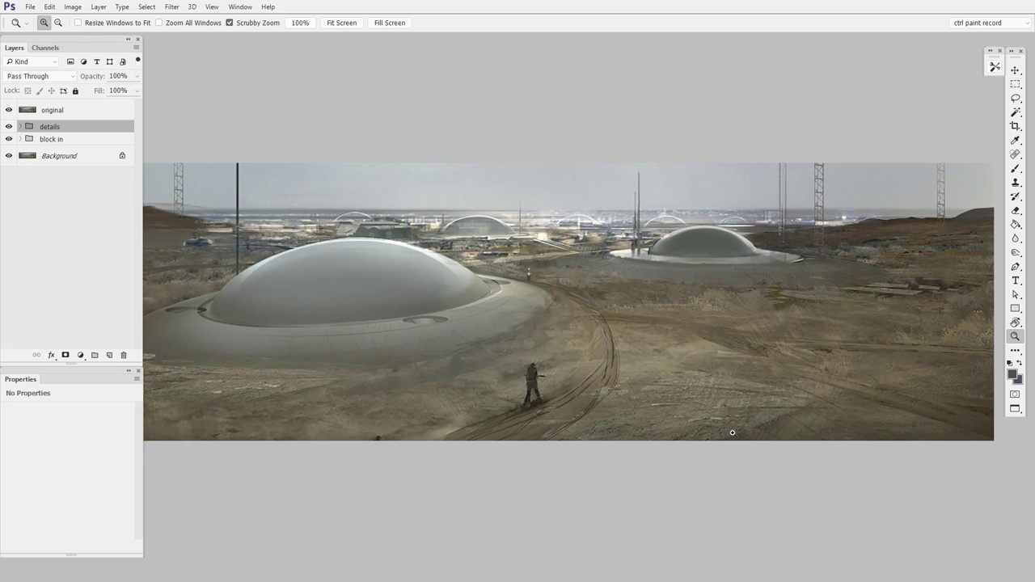
{"action": "left_click_drag", "start_coordinate": [632, 405], "coordinate": [686, 412]}
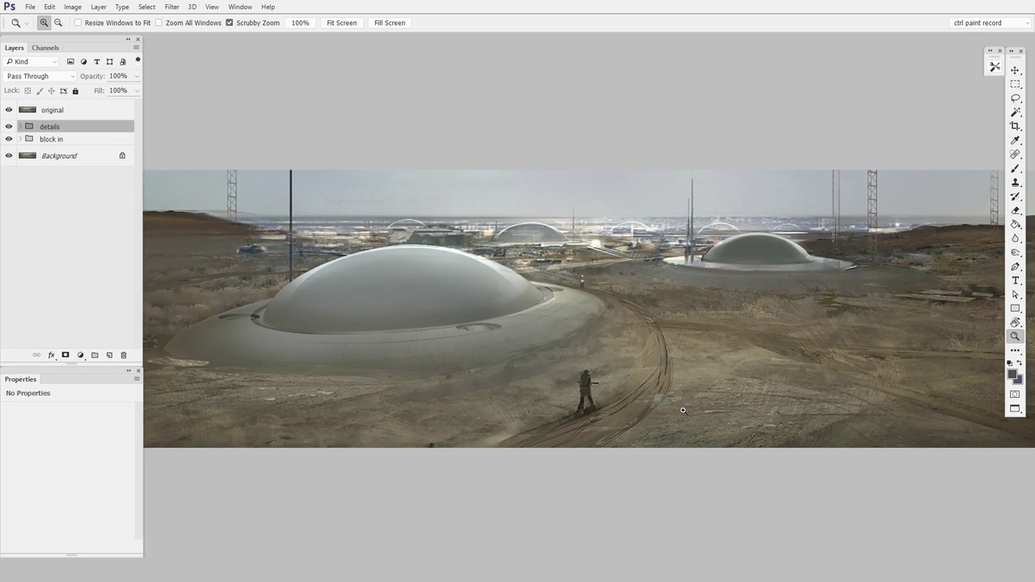
{"action": "left_click", "coordinate": [785, 430], "text": "alt"}
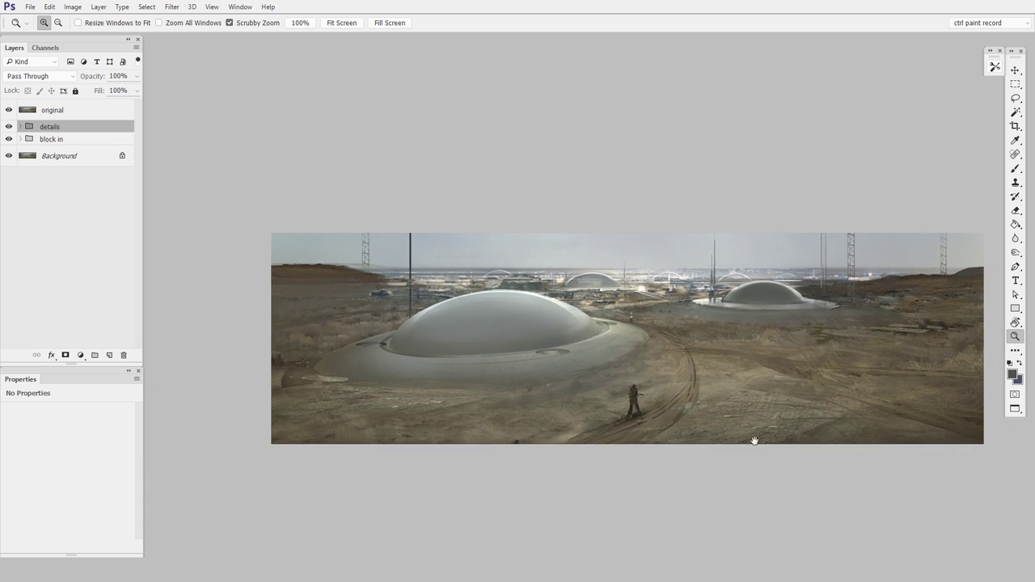
{"action": "left_click_drag", "start_coordinate": [755, 440], "coordinate": [686, 380]}
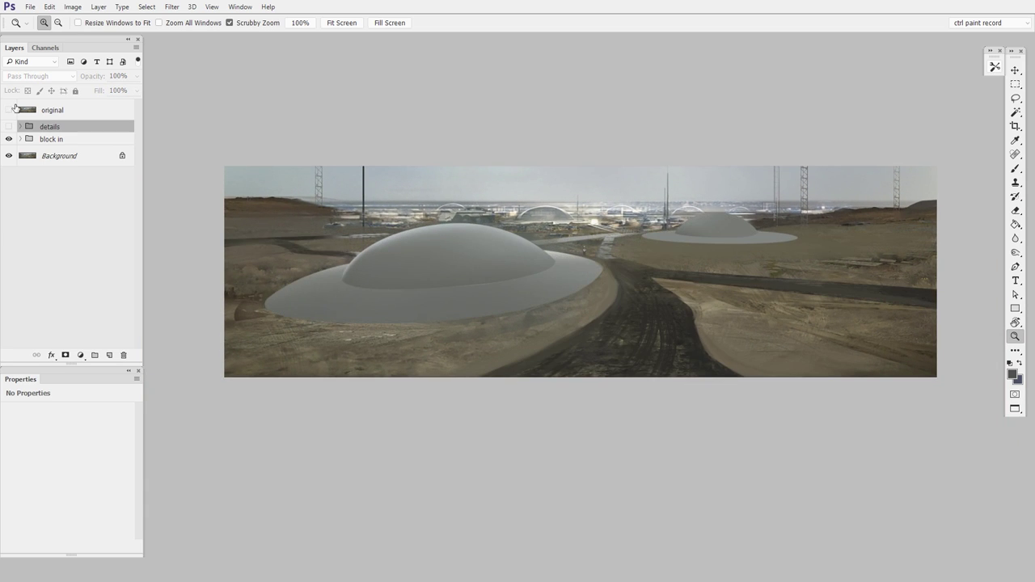
Step: Hide the 'original' layer and 'details' group, then turn 'details' back on over the block-in
{"action": "left_click_drag", "start_coordinate": [692, 354], "coordinate": [715, 349]}
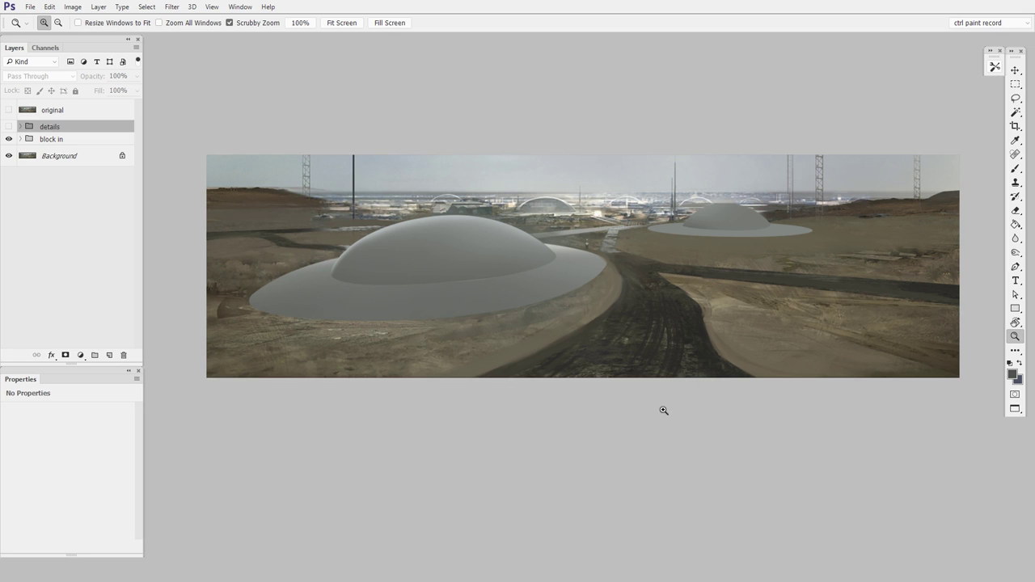
{"action": "left_click", "coordinate": [10, 127]}
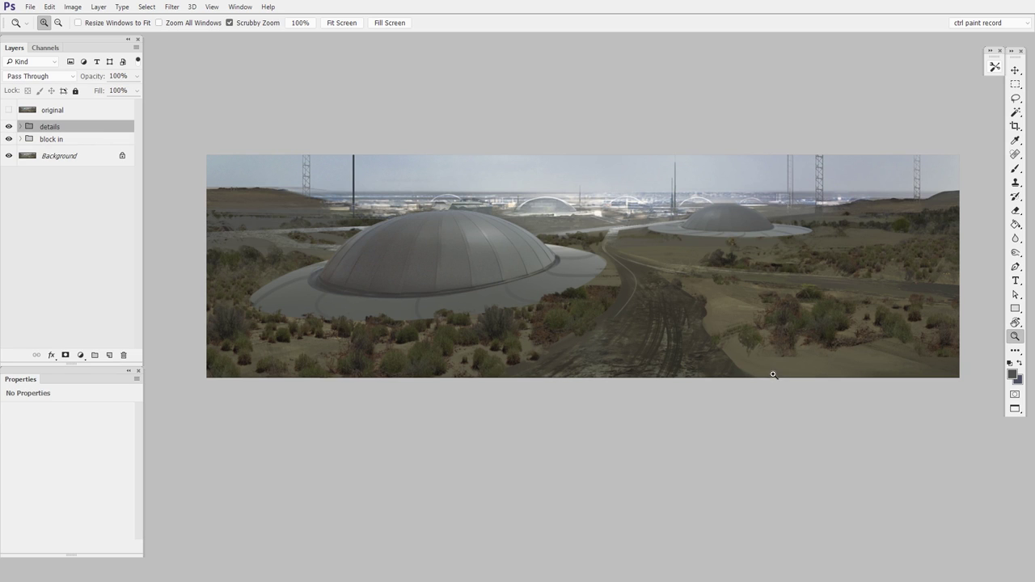
Step: Zoom in on the landscape, then turn the 'original' layer back on to compare
{"action": "mouse_move", "coordinate": [782, 356]}
{"action": "left_mouse_down"}
{"action": "mouse_move", "coordinate": [809, 381]}
{"action": "mouse_move", "coordinate": [788, 372]}
{"action": "left_mouse_up"}
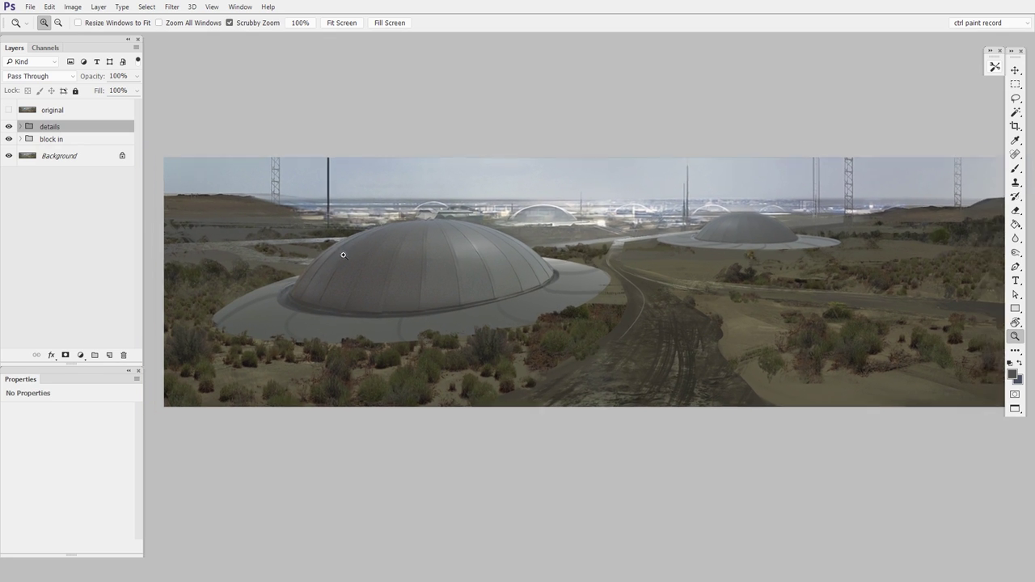
{"action": "left_click_drag", "start_coordinate": [343, 255], "coordinate": [305, 270]}
{"action": "left_click", "coordinate": [9, 111]}
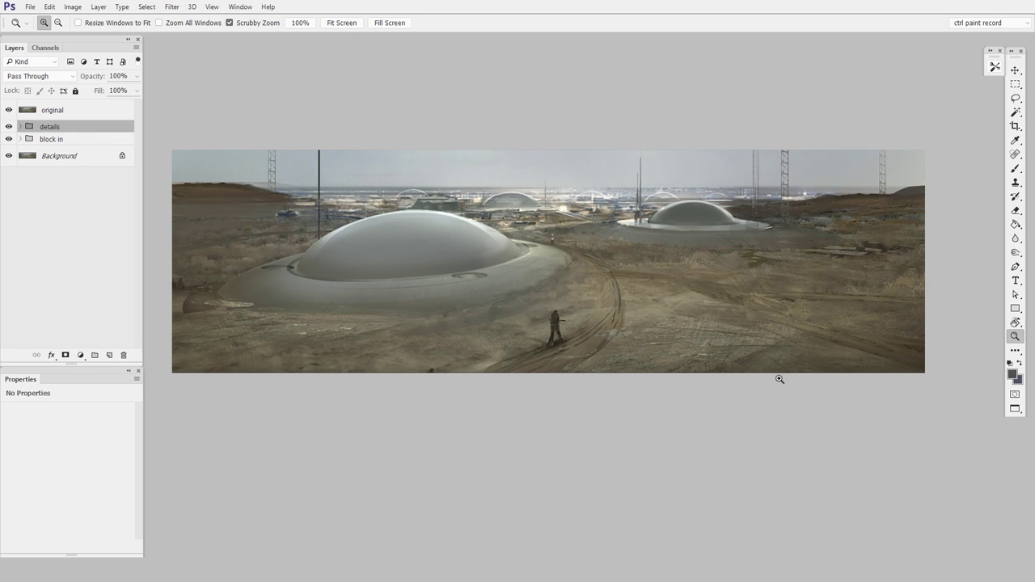
Step: Hide the 'original' layer to reveal the repainted ribbed domes and scrub vegetation
{"action": "left_click", "coordinate": [9, 110]}
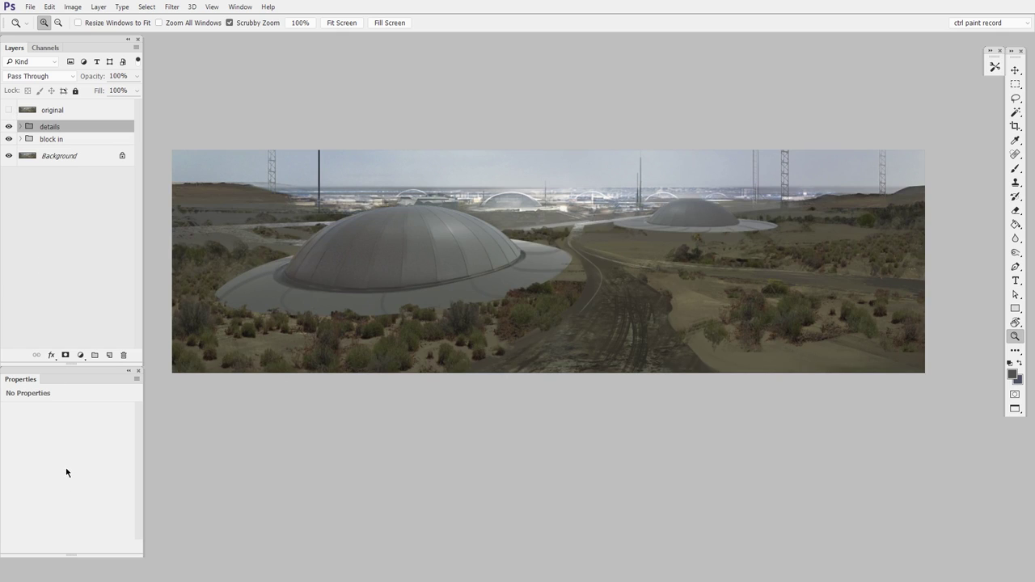